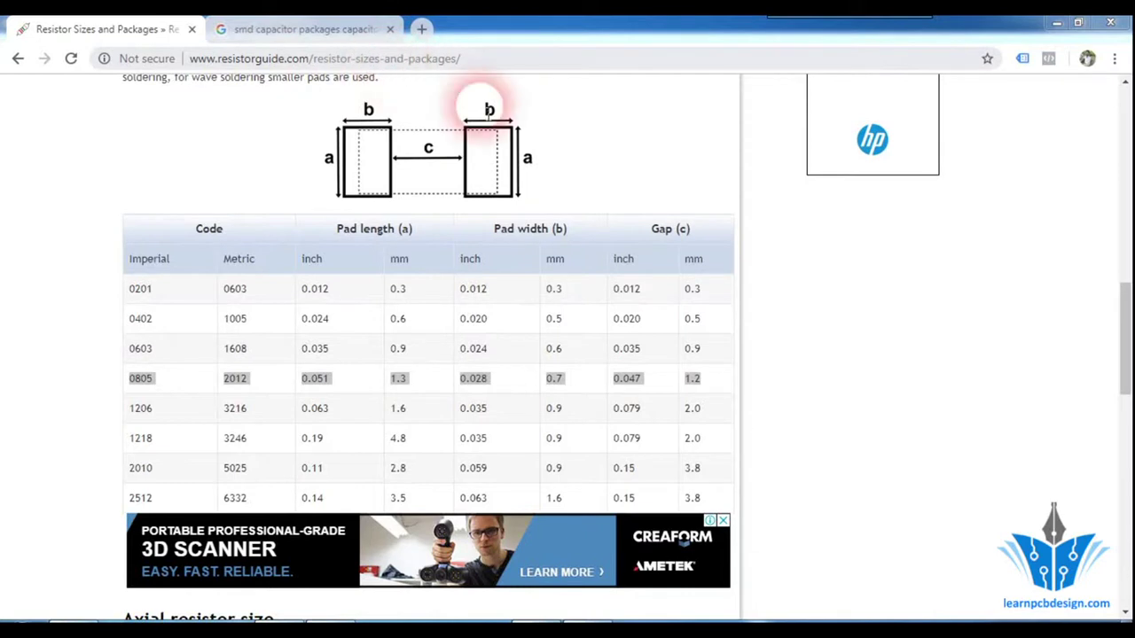
- Look up the 0805 pad sizes on resistorguide.com: 1.3 × 0.7 mm pads with a 1.2 mm gap
left_click(507, 68)
left_click(511, 71)
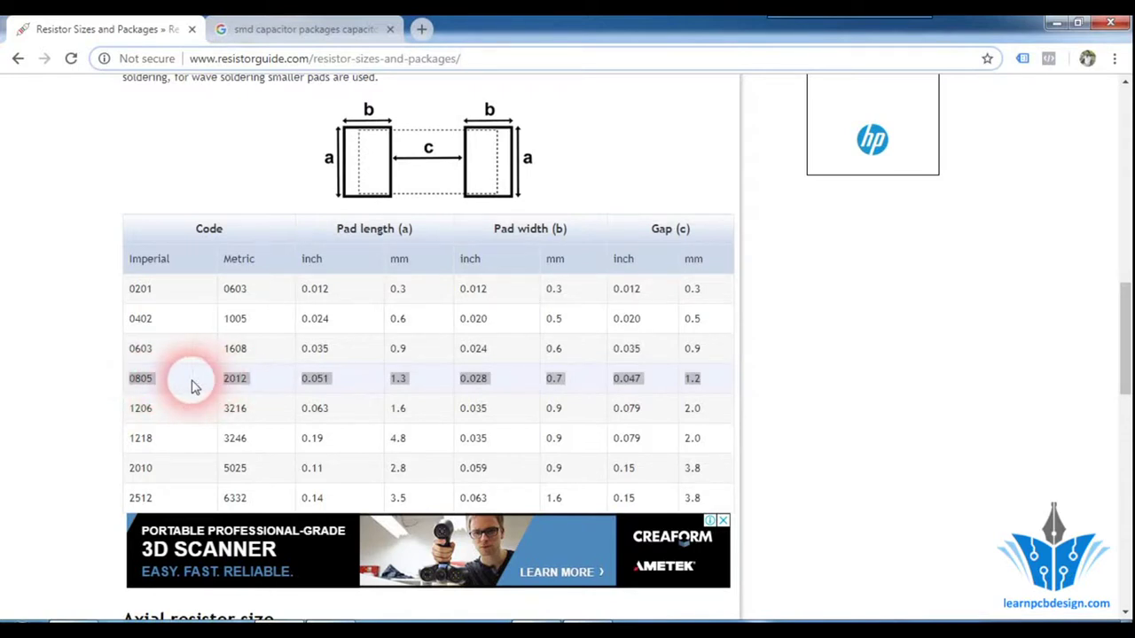
left_click(528, 622)
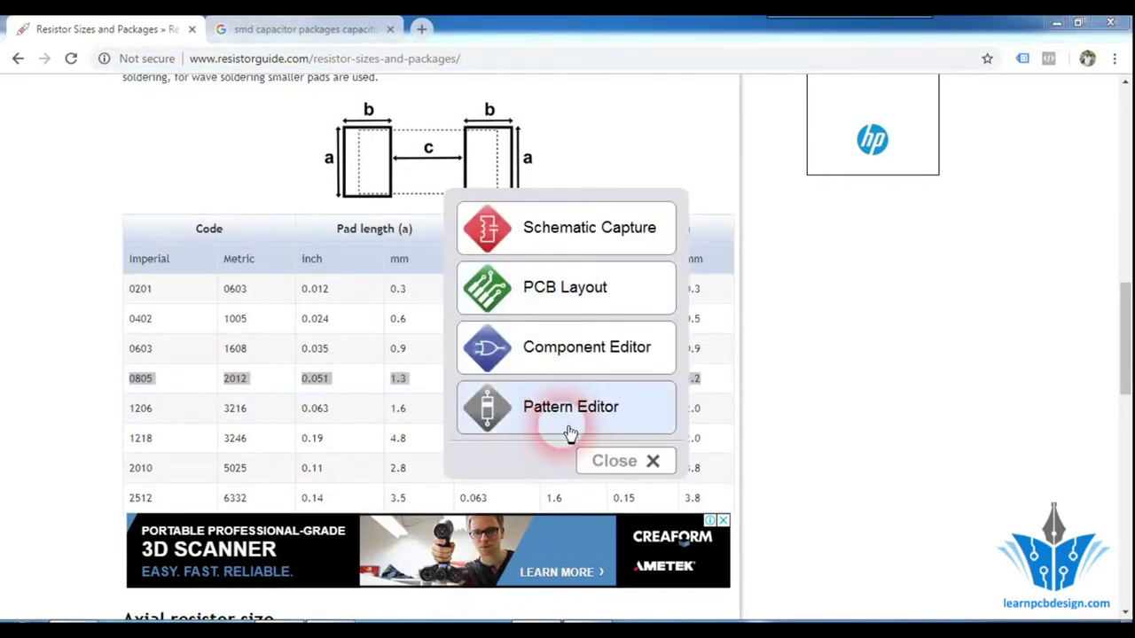
- Start Pattern Editor and create a new 'Resistor SMD' library in the User Patterns group
left_click(570, 432)
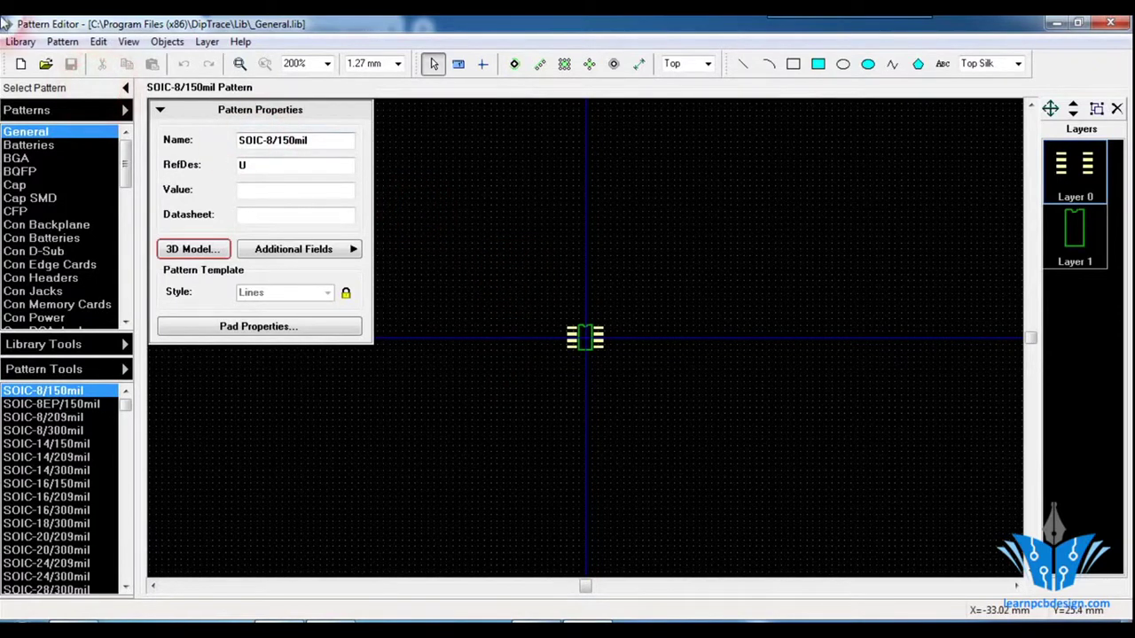
left_click(18, 44)
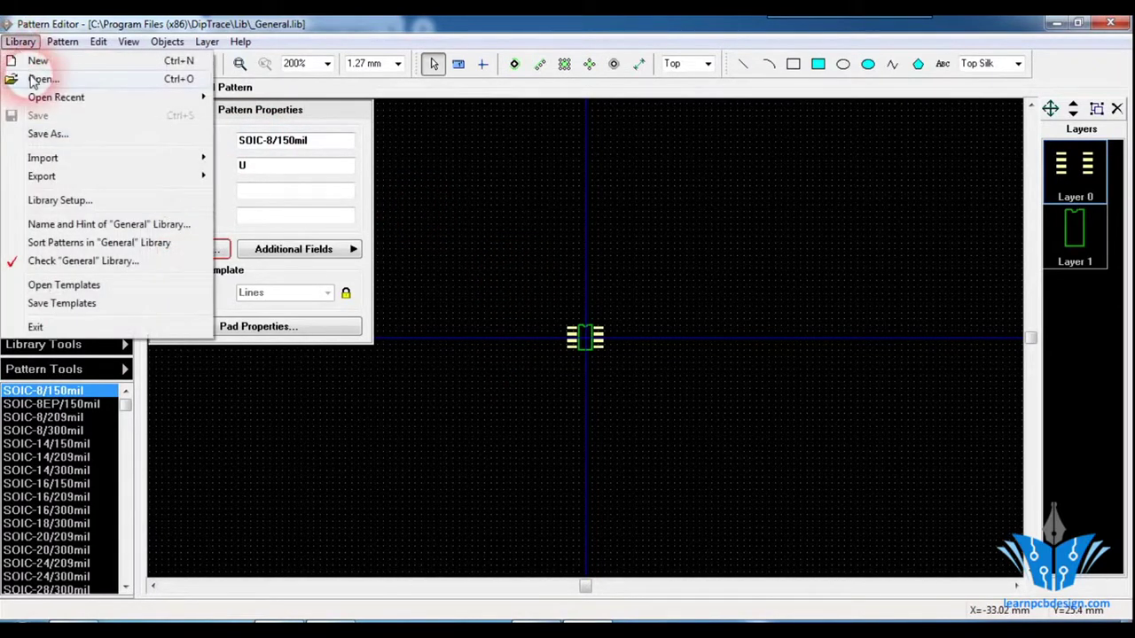
left_click(27, 60)
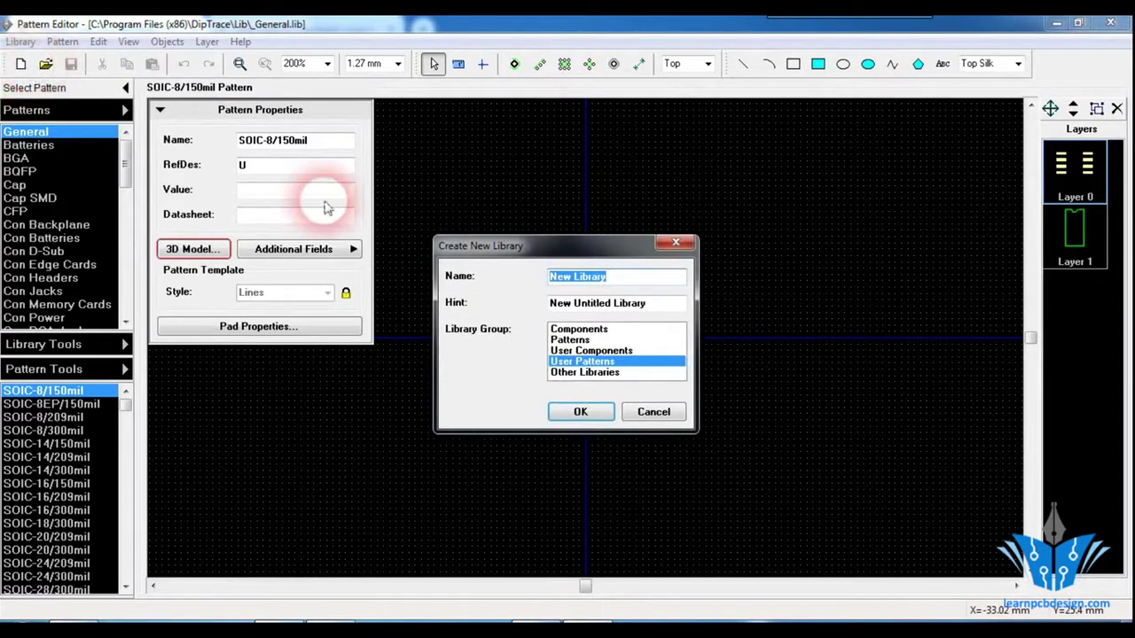
left_click(626, 285)
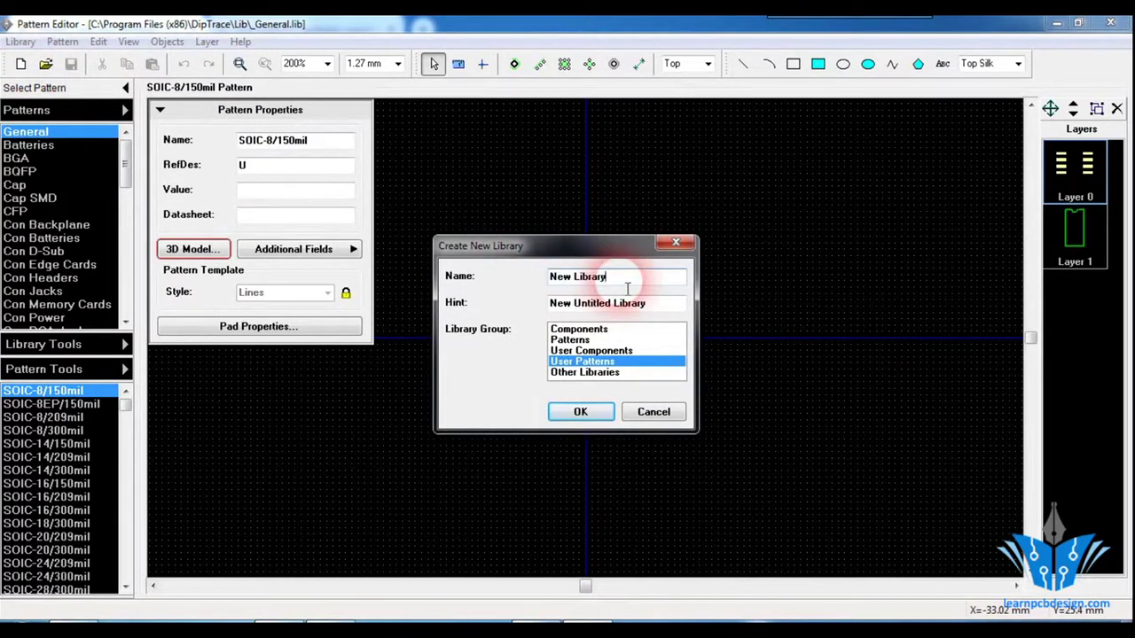
key("BackSpace")
key("BackSpace")
key("BackSpace")
key("BackSpace")
key("BackSpace")
type("Resistor SMD")
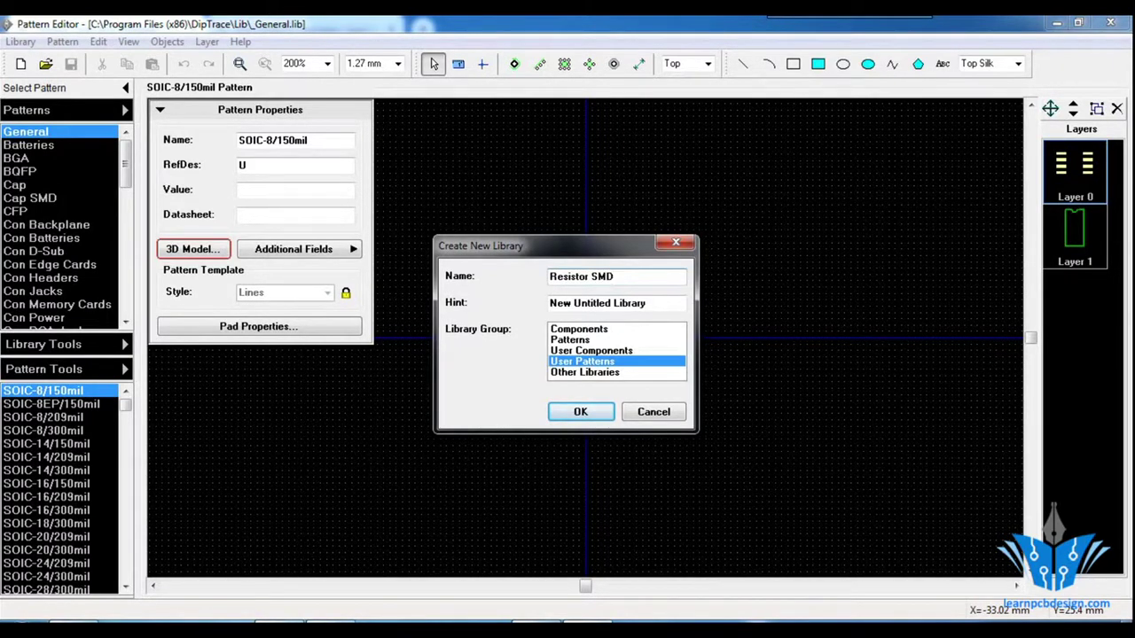
left_click(588, 412)
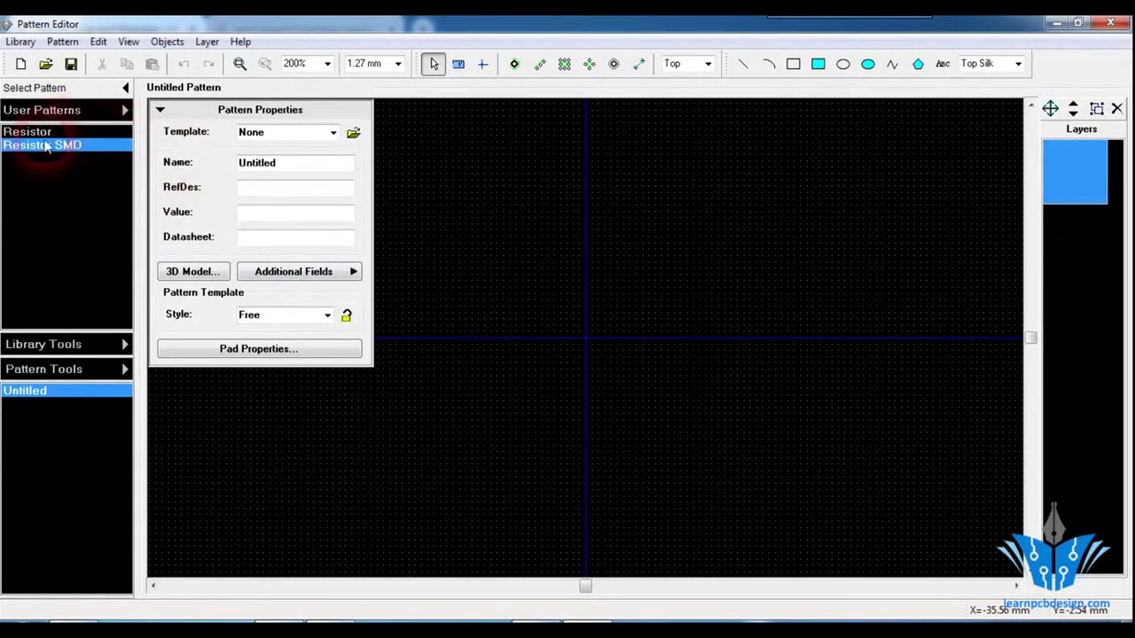
- Rename the Untitled pattern to 0805 and set its RefDes to R
left_click(290, 168)
key("BackSpace")
key("BackSpace")
key("BackSpace")
key("BackSpace")
key("BackSpace")
key("BackSpace")
key("BackSpace")
key("BackSpace")
type("0")
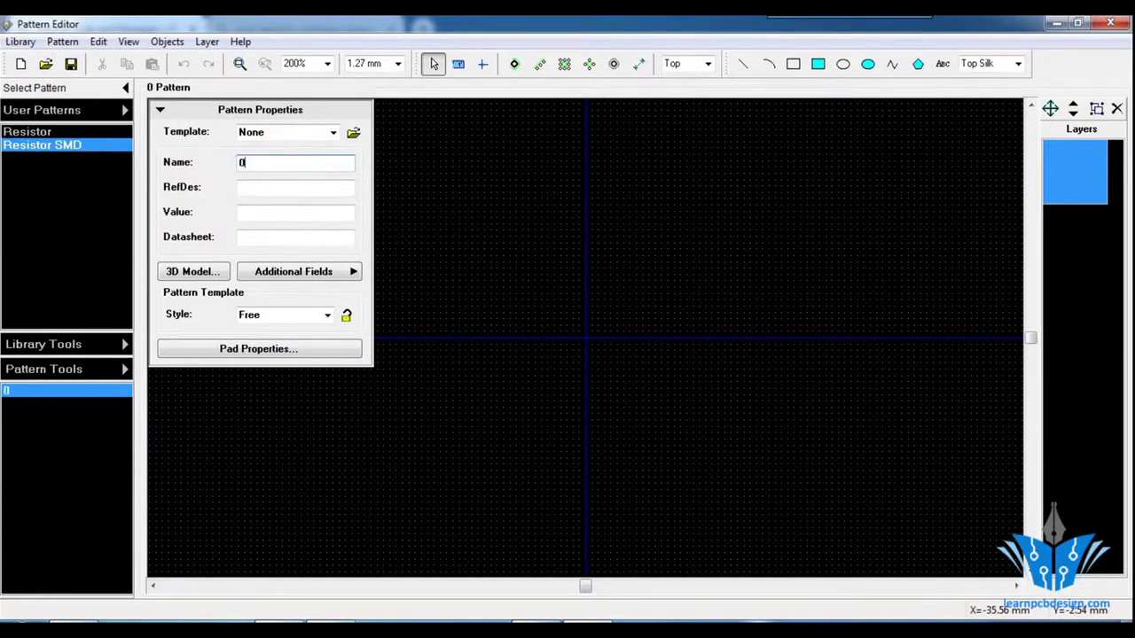
type("805")
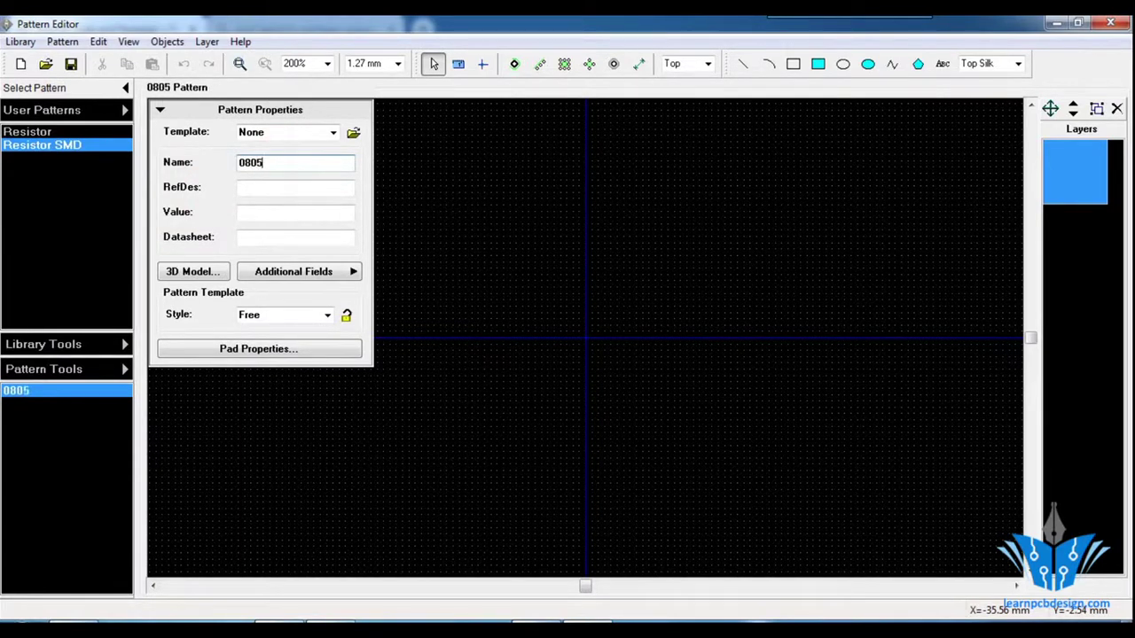
left_click(266, 191)
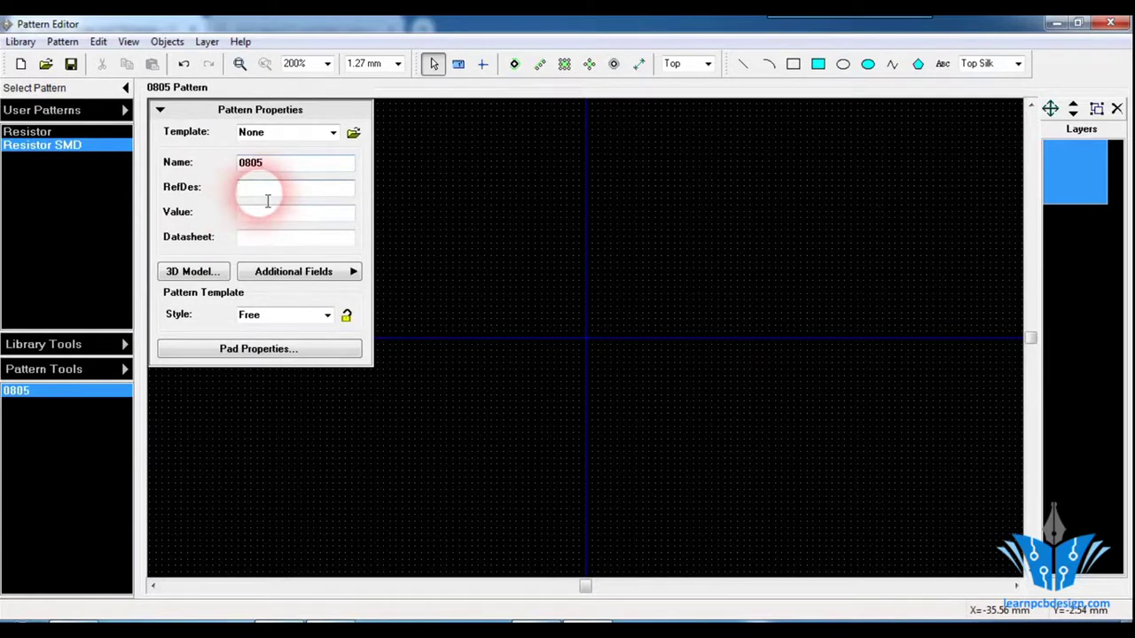
type("R")
left_click(467, 280)
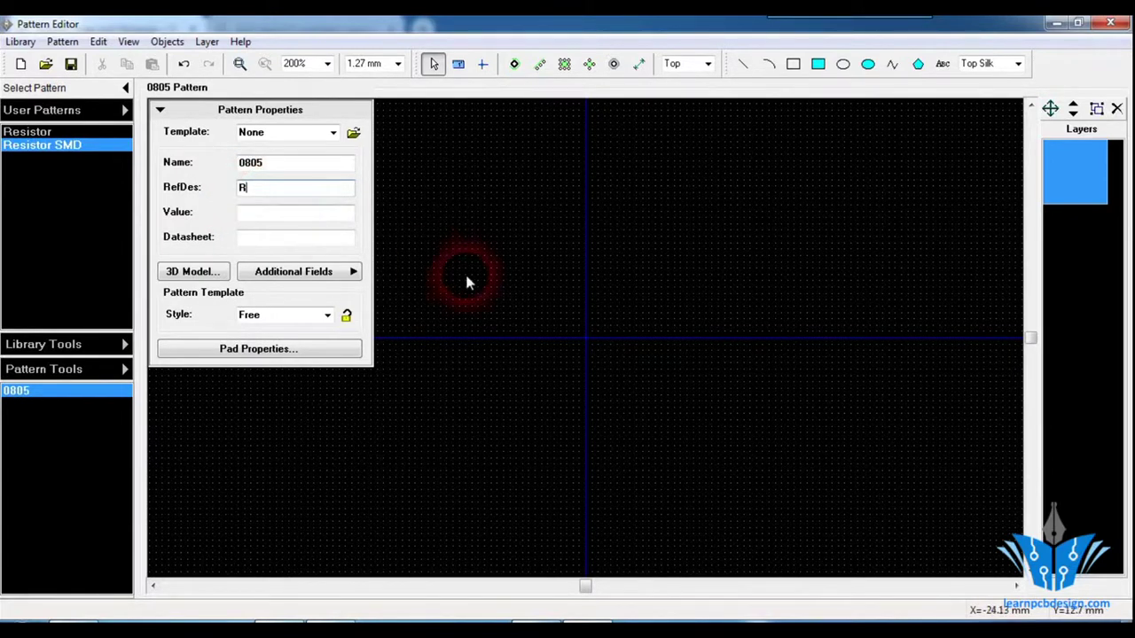
left_click(514, 66)
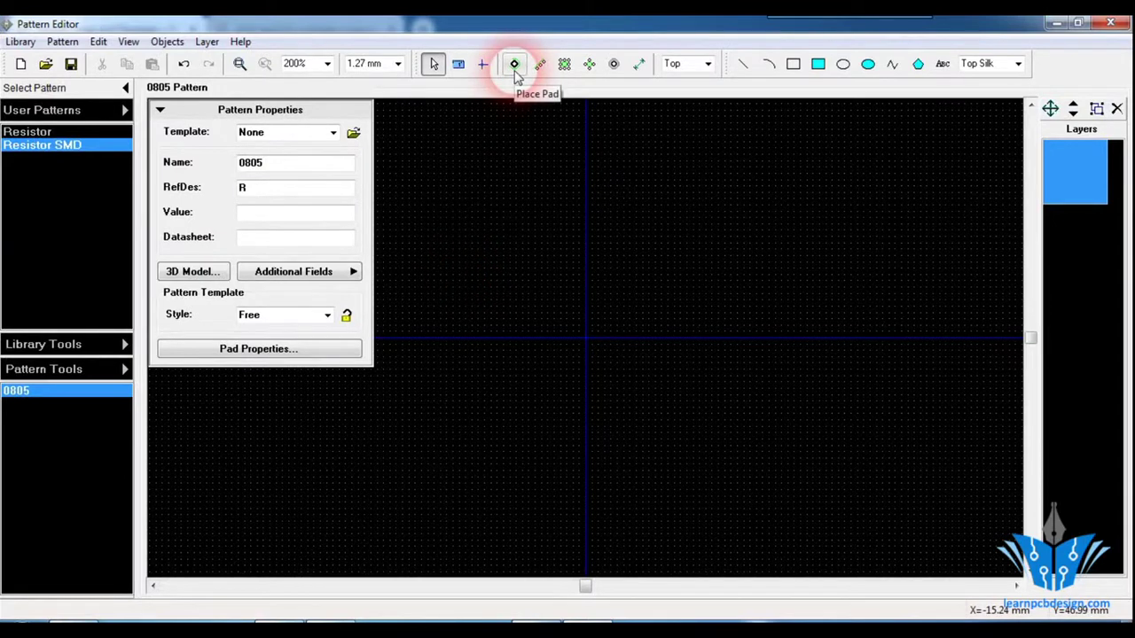
- Place a first pad on the canvas and bring up the pattern's shared pad settings
left_click(514, 67)
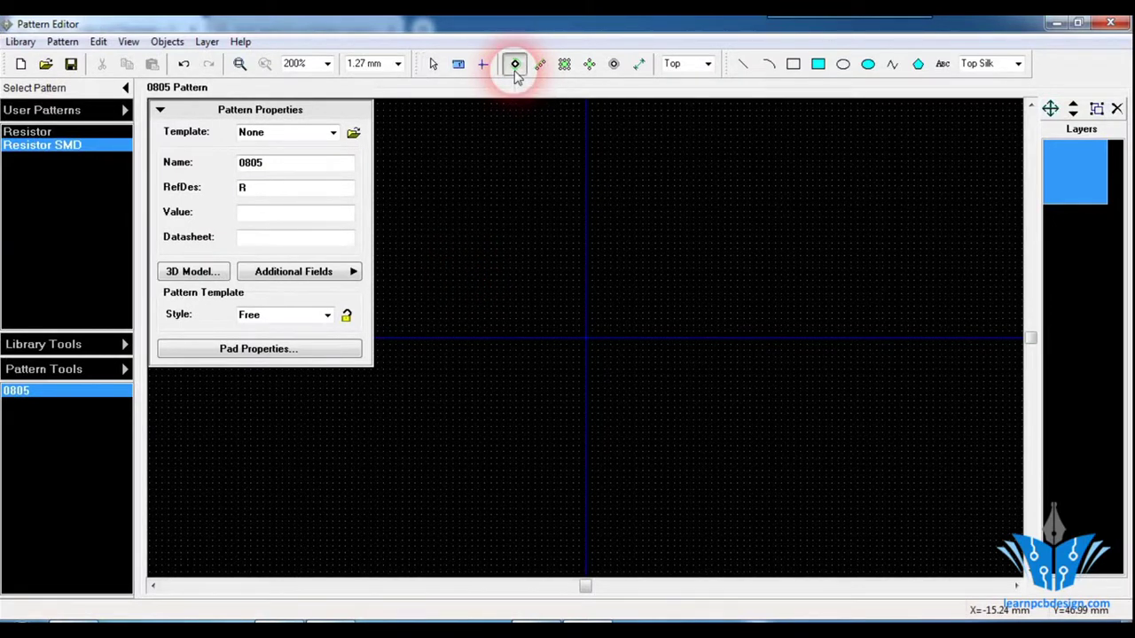
left_click(509, 249)
key("Escape")
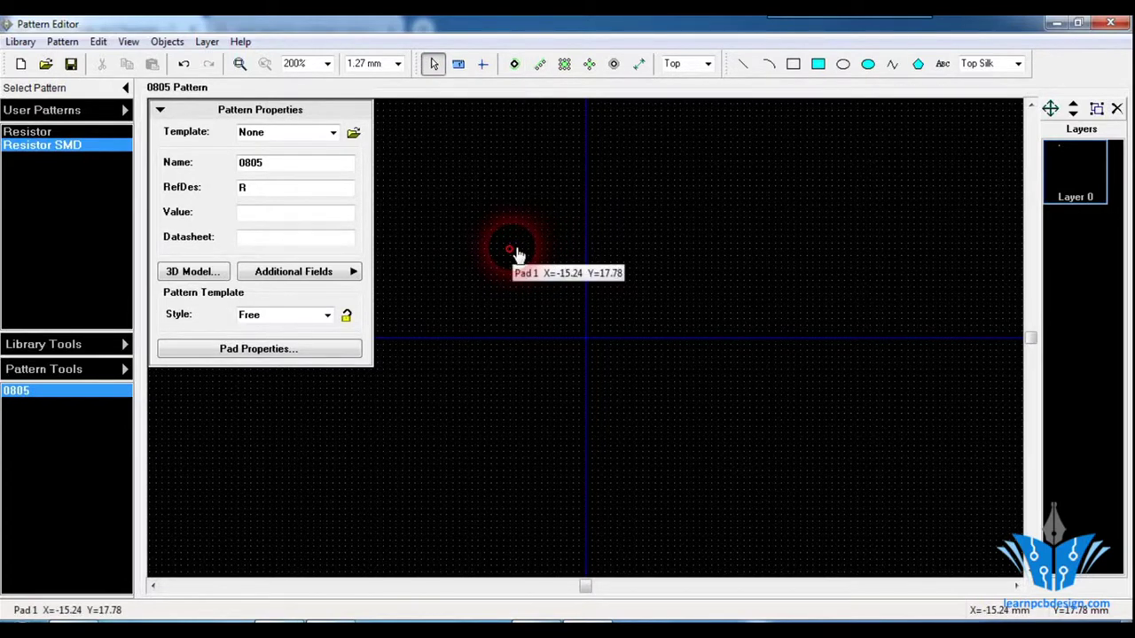
right_click(515, 252)
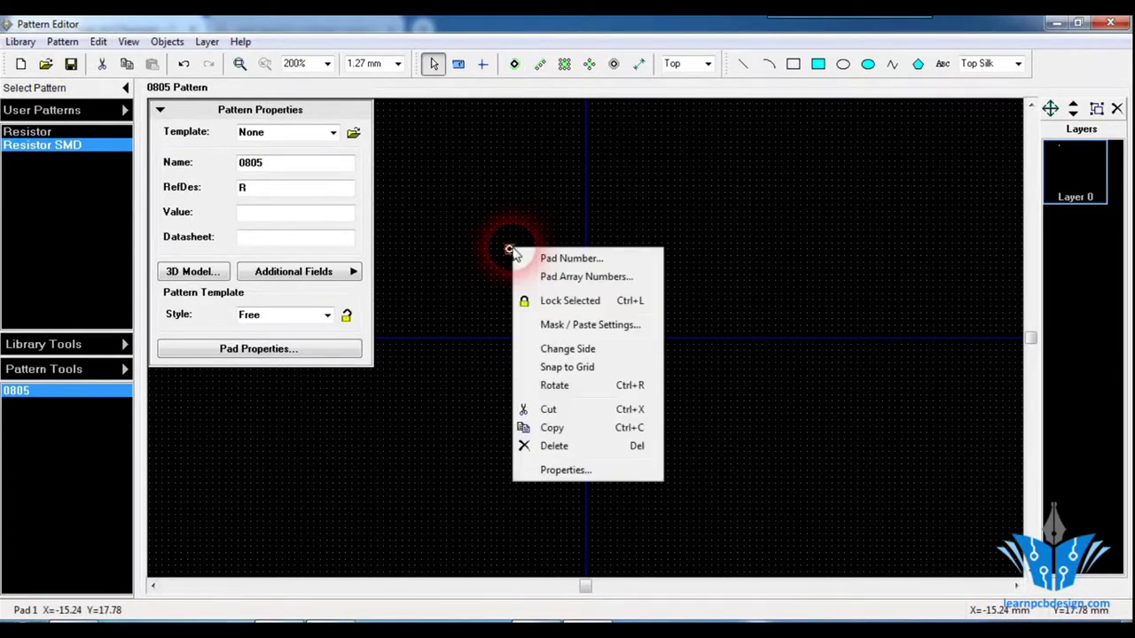
left_click(564, 472)
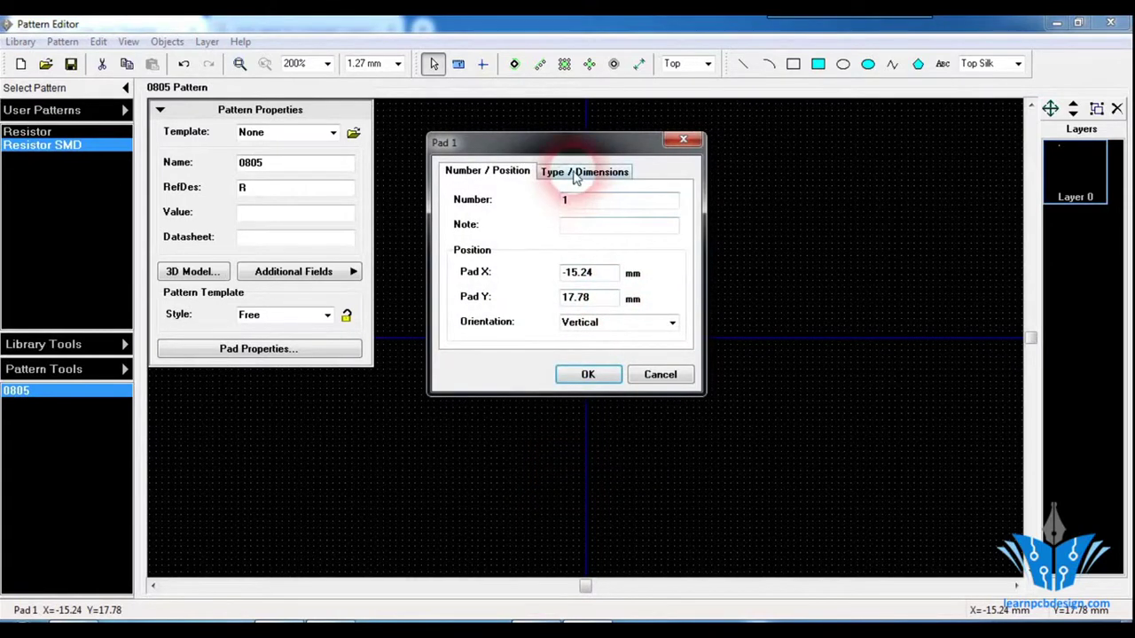
left_click(576, 173)
left_click(570, 228)
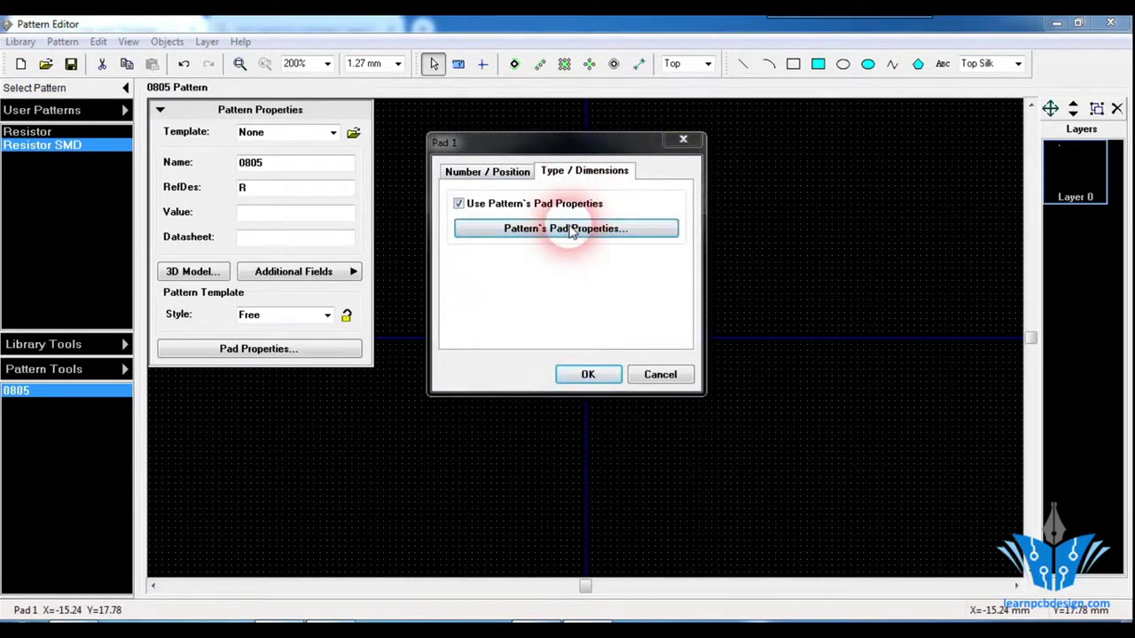
- Make the pads surface-mount with a rectangular shape
left_click(662, 241)
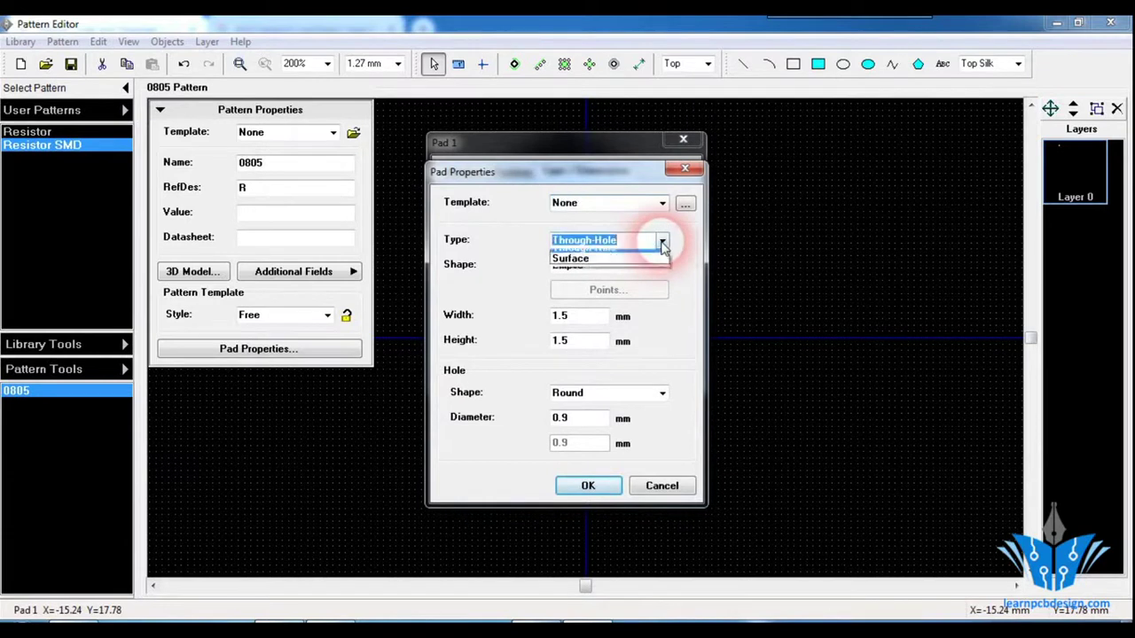
left_click(661, 266)
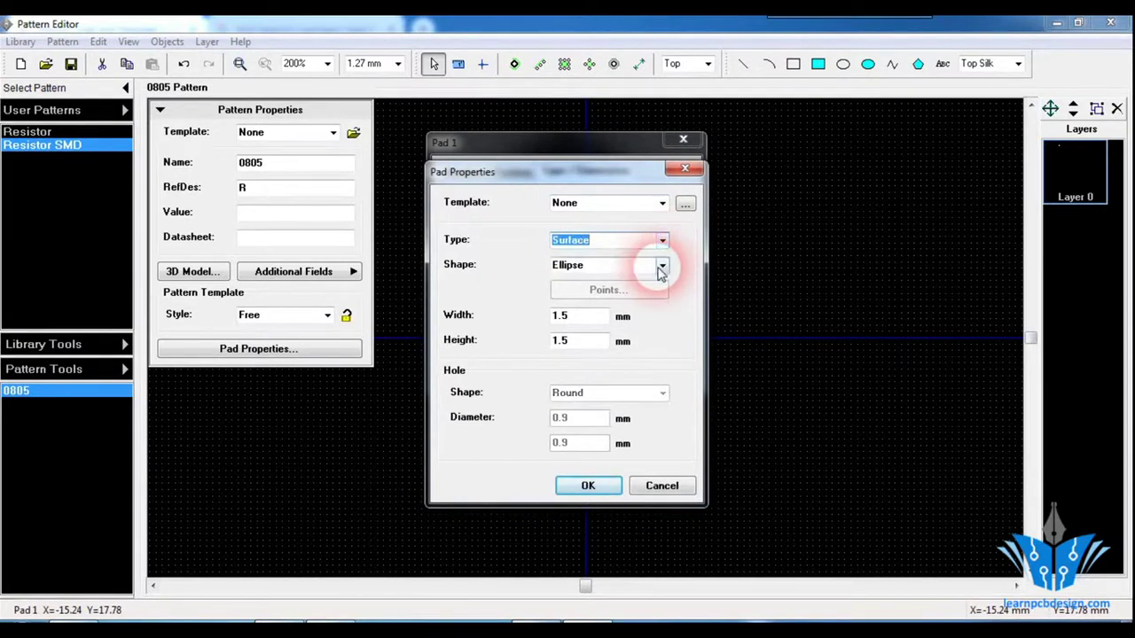
left_click(661, 268)
left_click(654, 303)
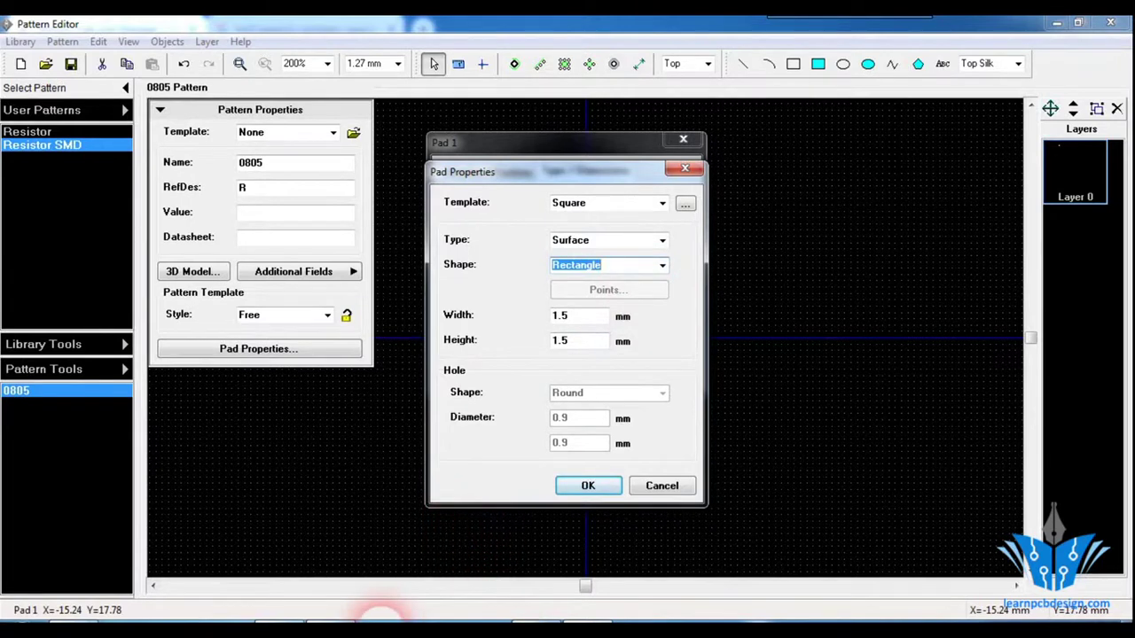
- Check the 0805 row in the size table and set the pad height to 1.3 mm
mouse_move(282, 620)
left_click(266, 554)
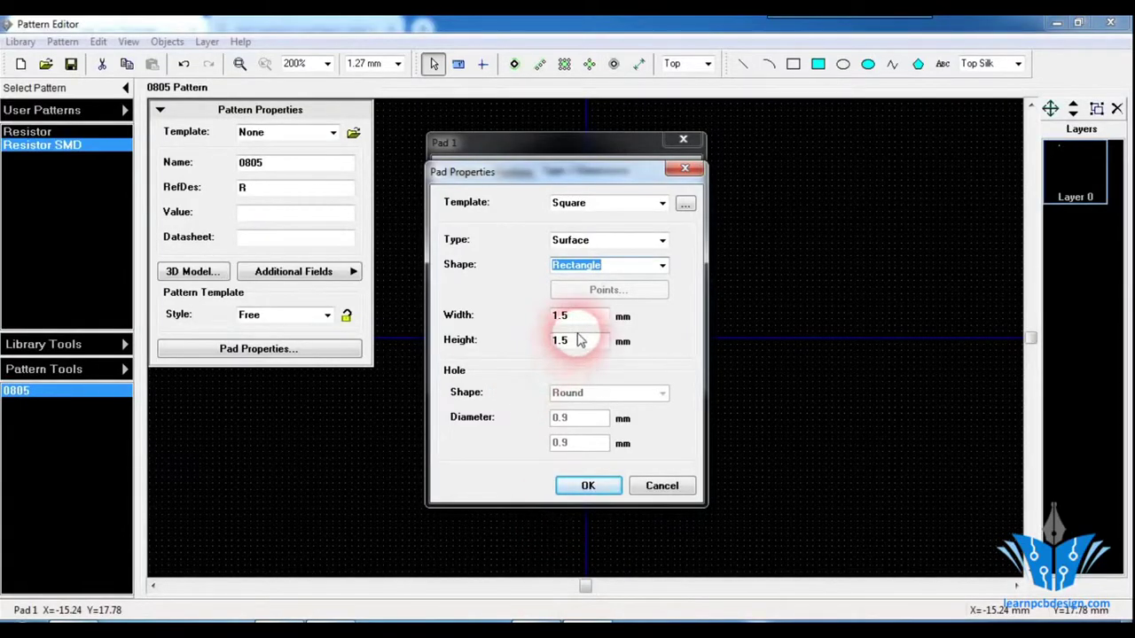
left_click(587, 328)
left_click(588, 352)
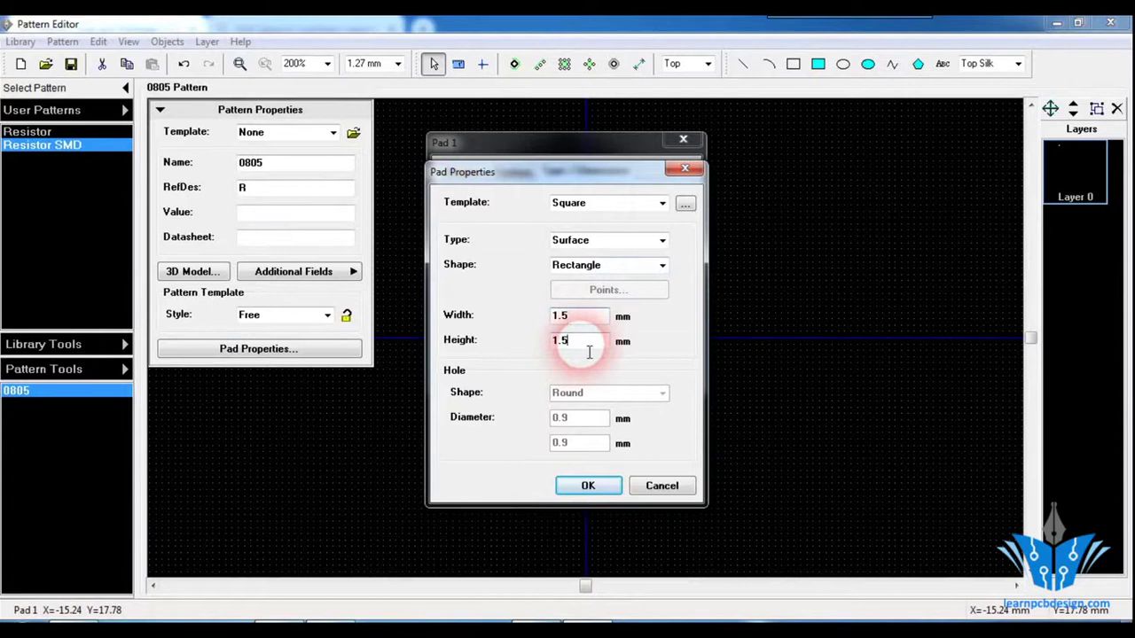
key("BackSpace")
type("3")
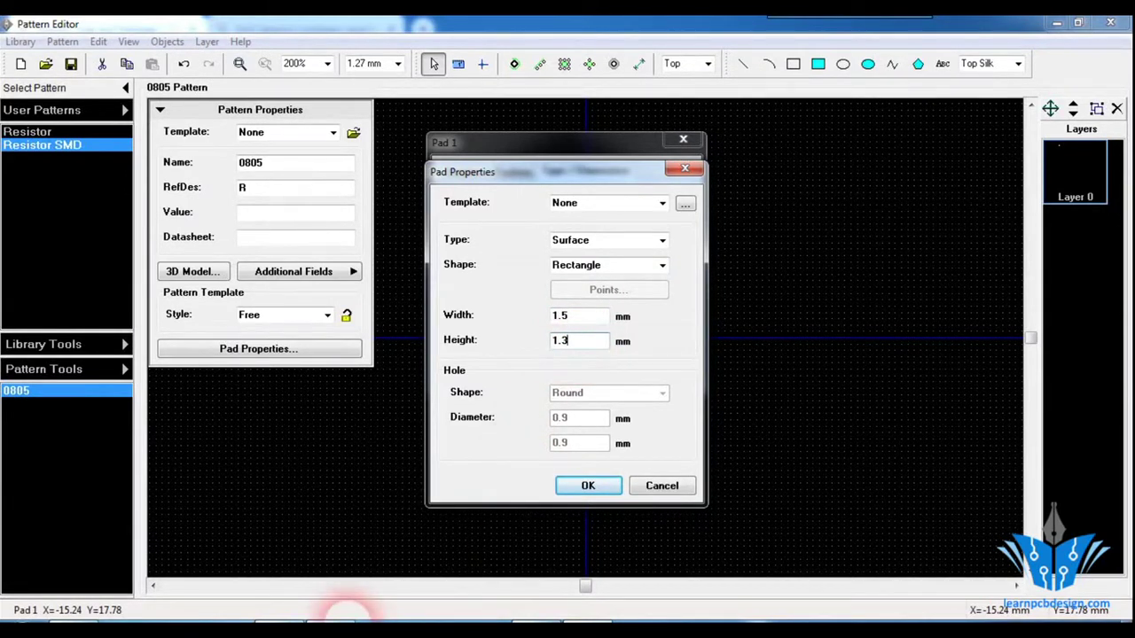
left_click(275, 613)
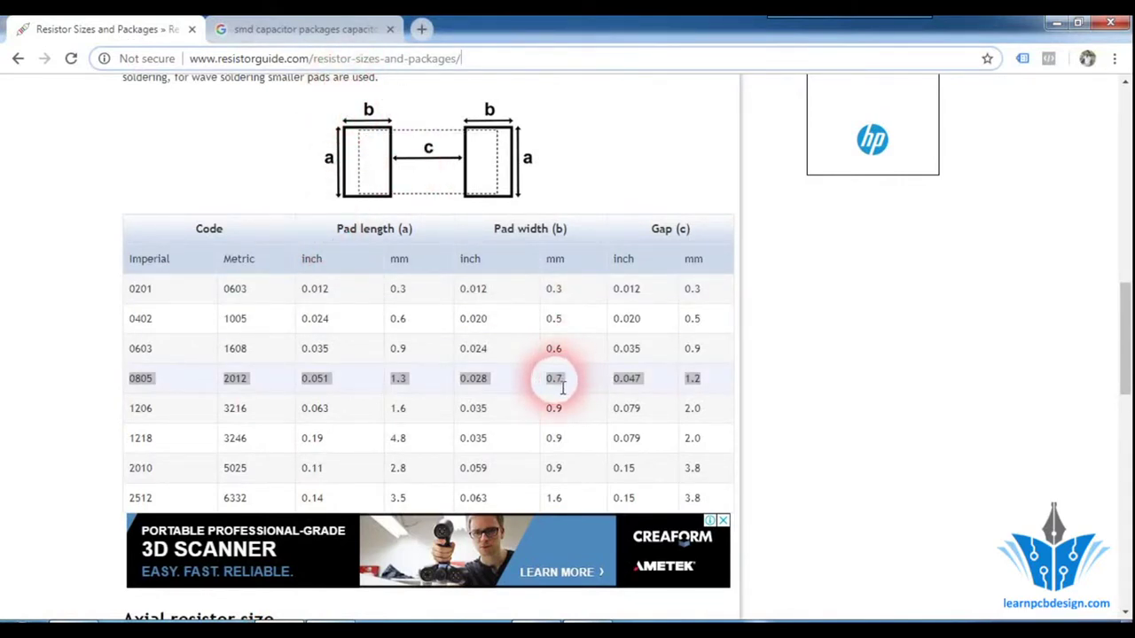
left_click(585, 614)
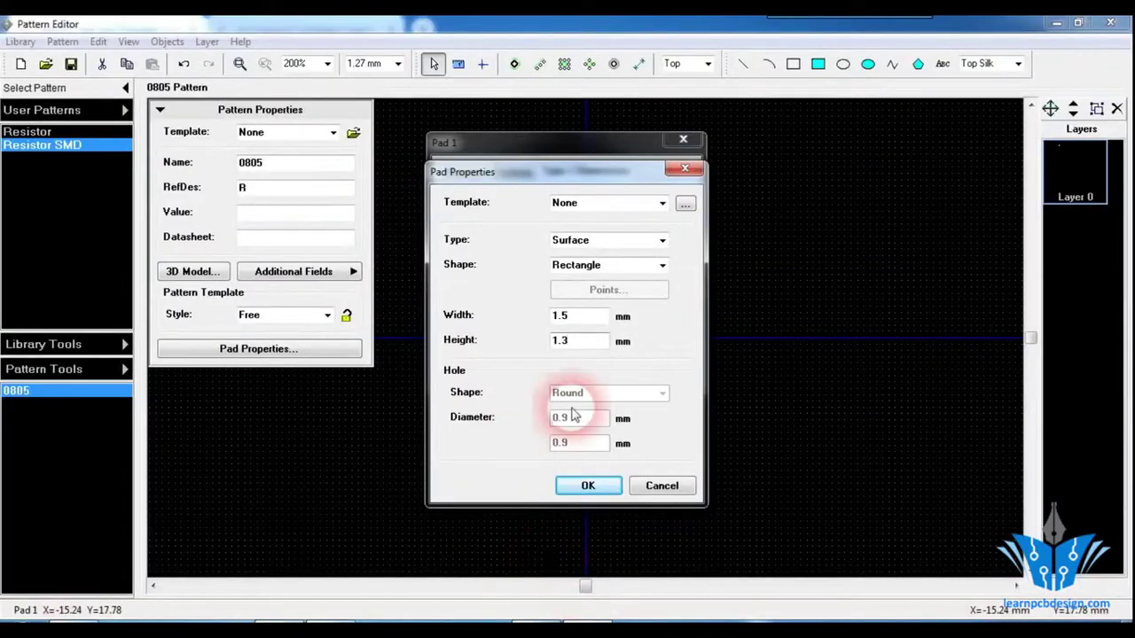
- Set the pad width to 0.7 mm and apply the pad settings
left_click(587, 319)
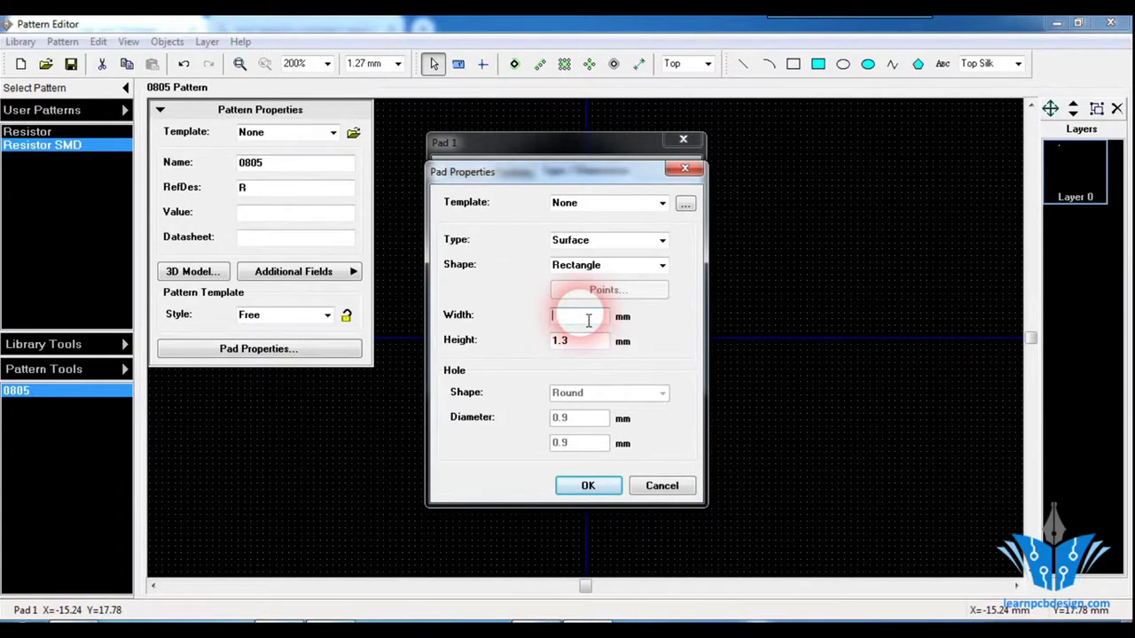
type("0.7")
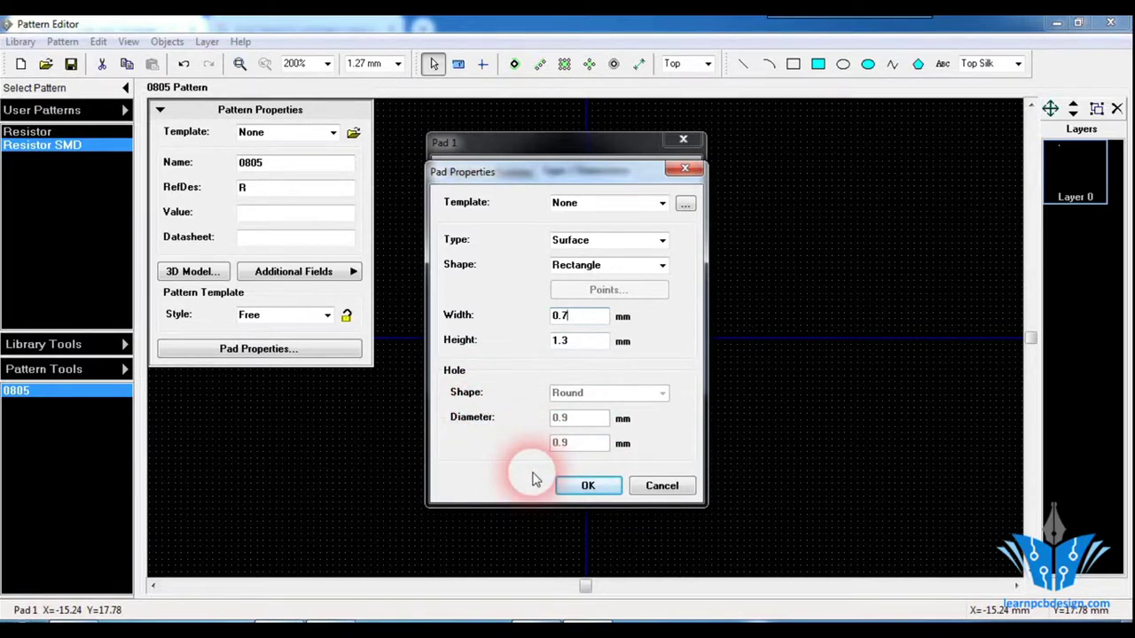
left_click(578, 484)
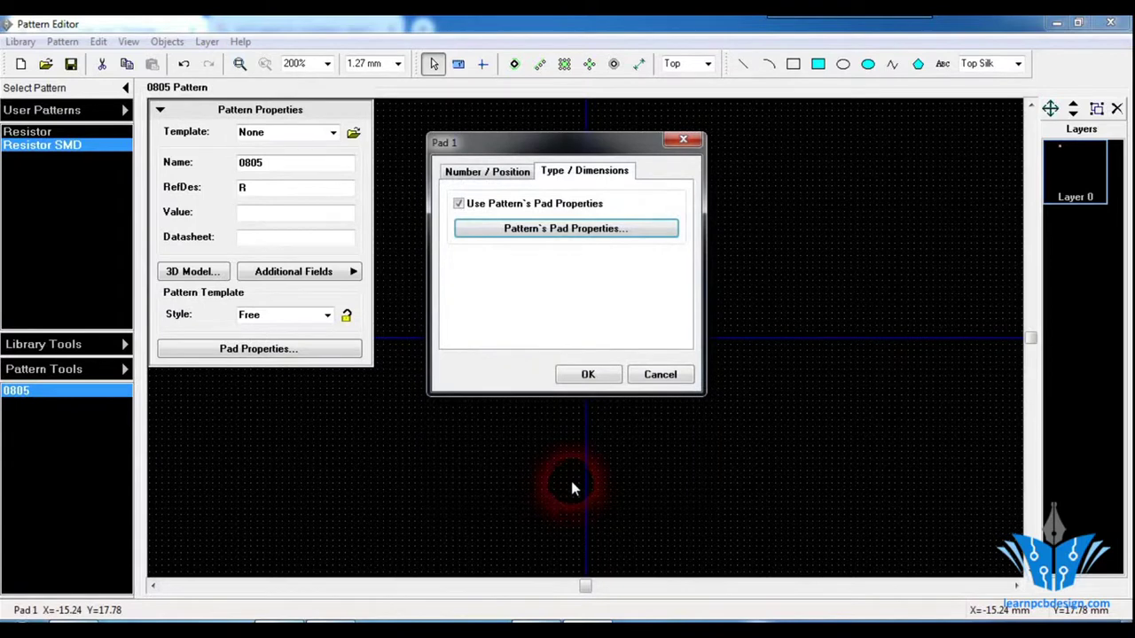
left_click(585, 375)
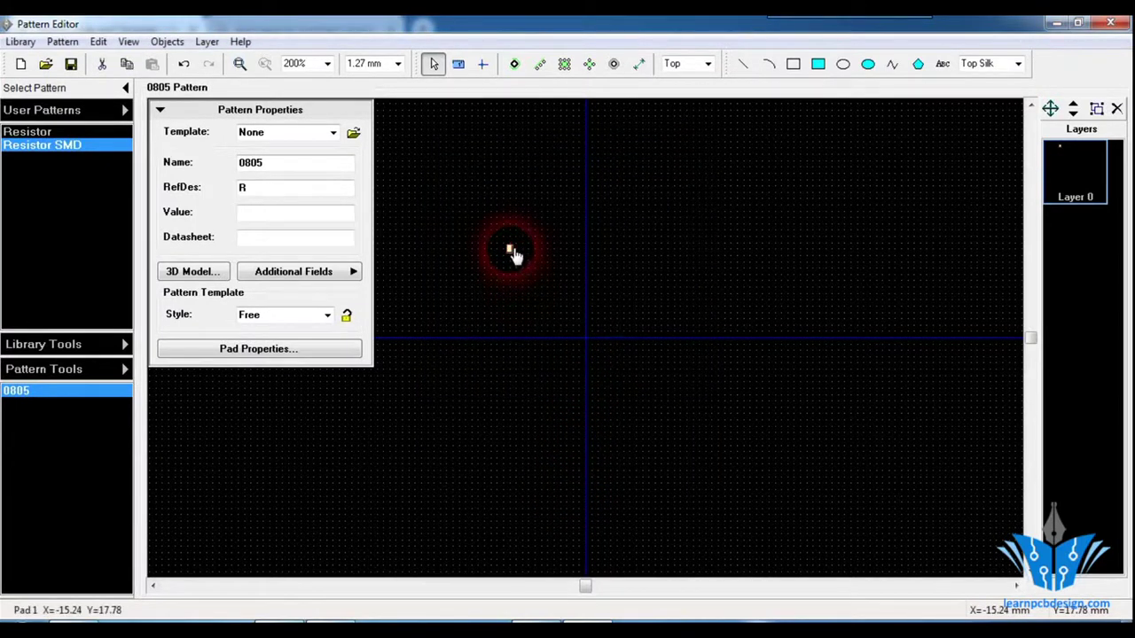
- Move the pad onto the pattern origin, zoom to 800% and select it
left_click(327, 63)
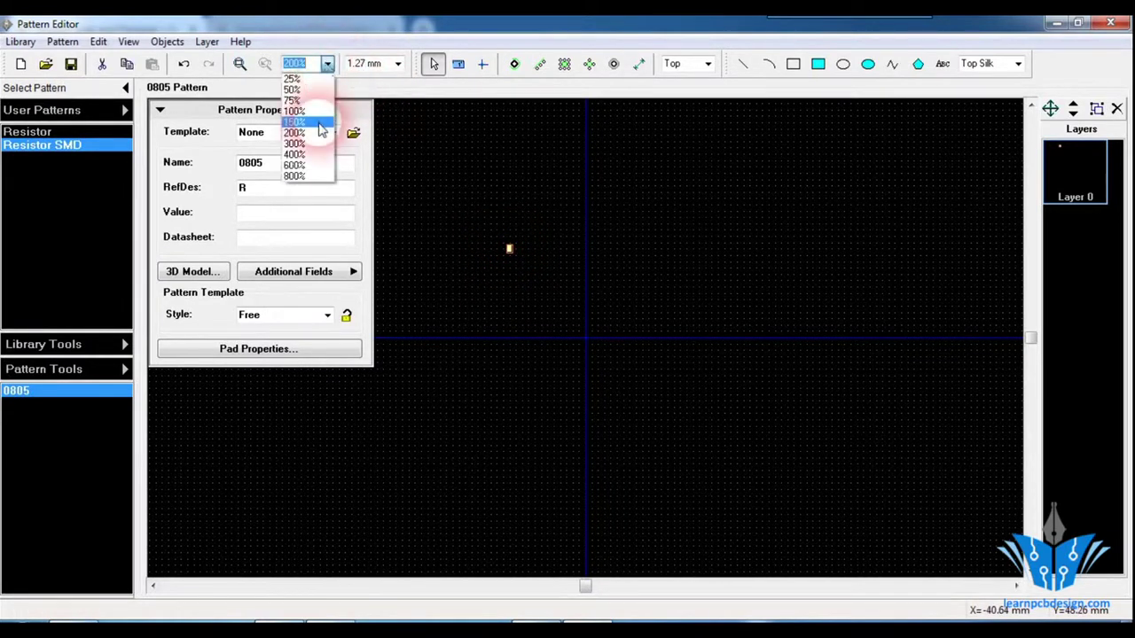
left_click(314, 176)
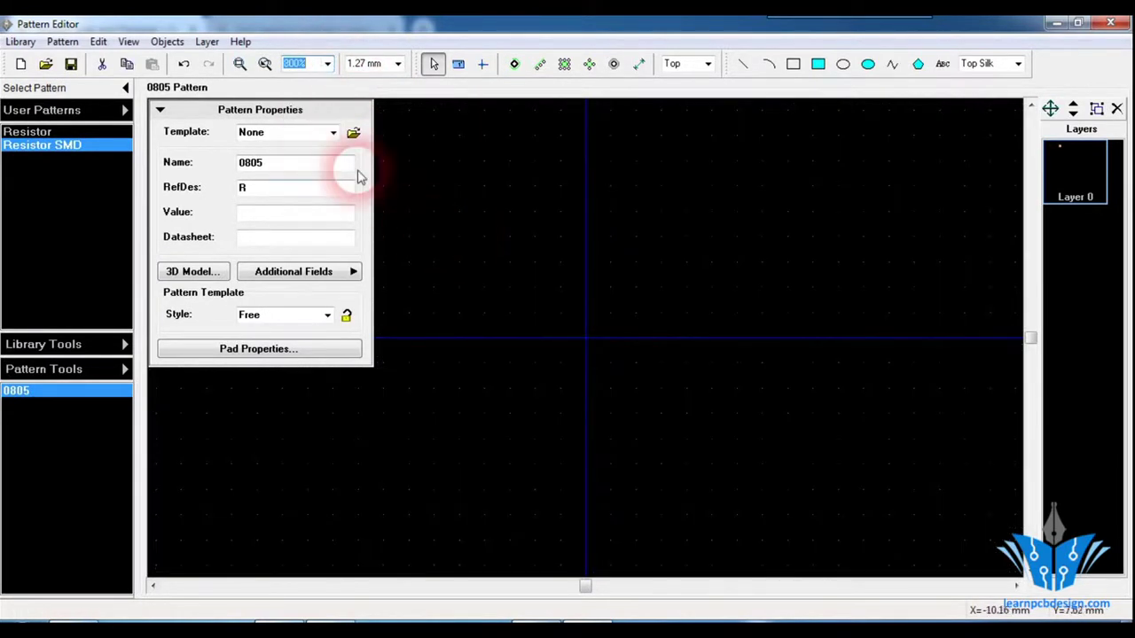
left_click(326, 64)
left_click(318, 133)
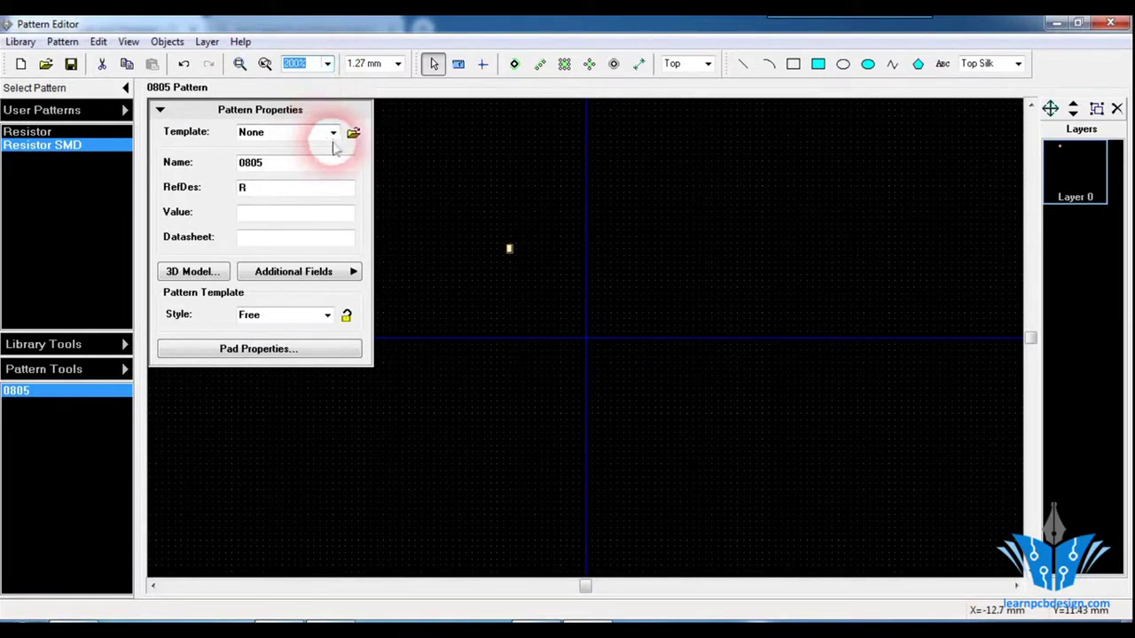
left_click_drag(510, 257, 579, 326)
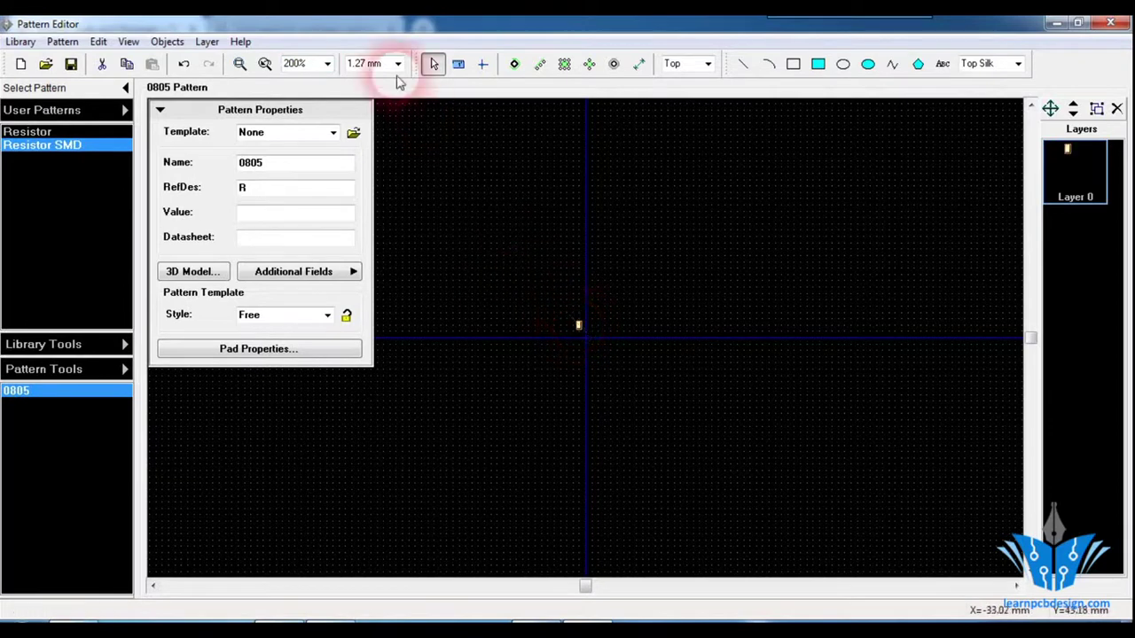
left_click(326, 64)
left_click(307, 175)
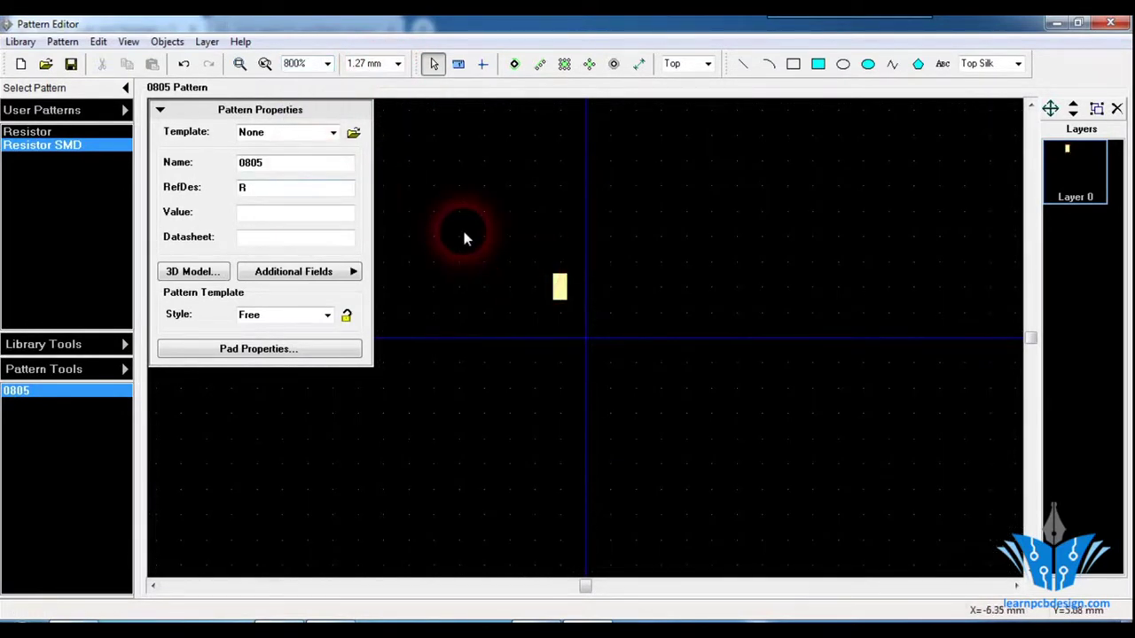
left_click(559, 286)
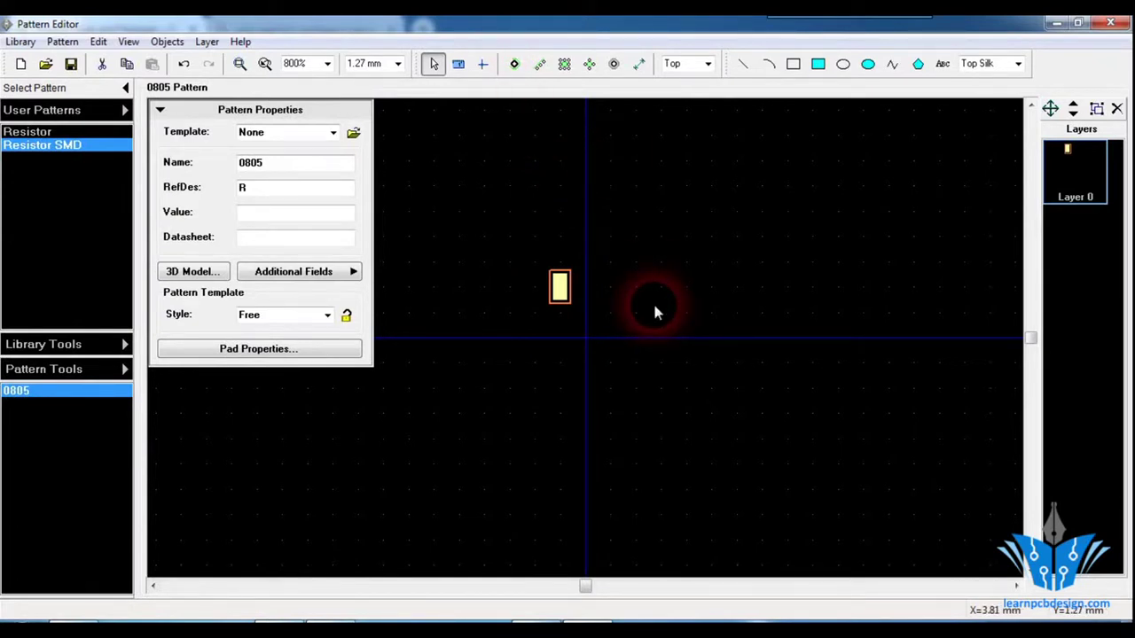
left_click(327, 316)
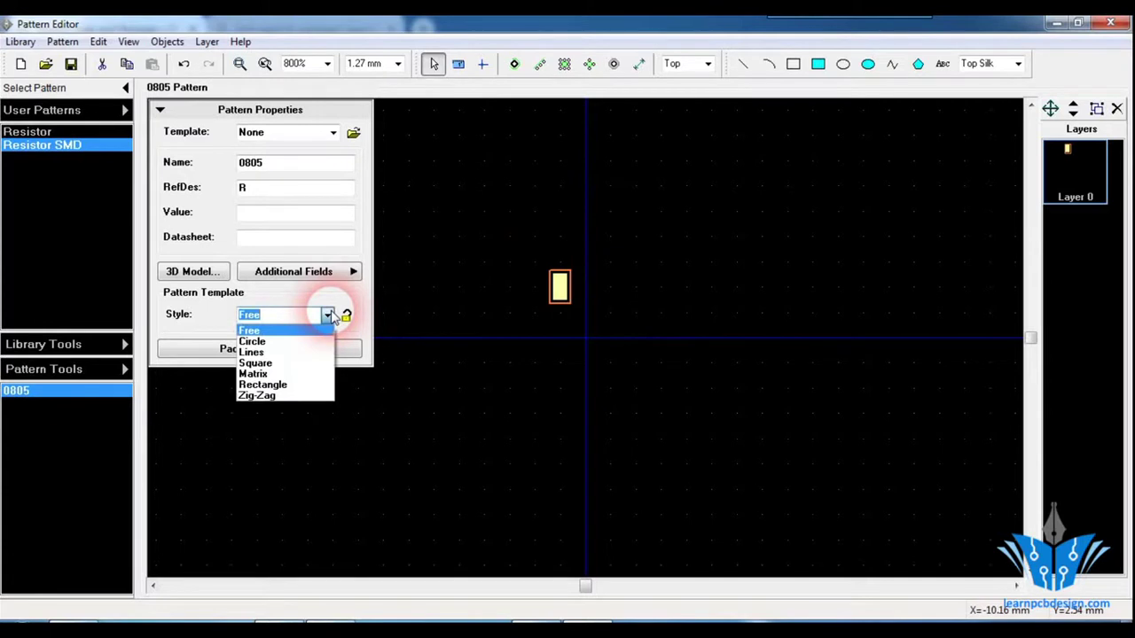
- Use the Lines template style with 1 line of 2 pads
left_click(310, 353)
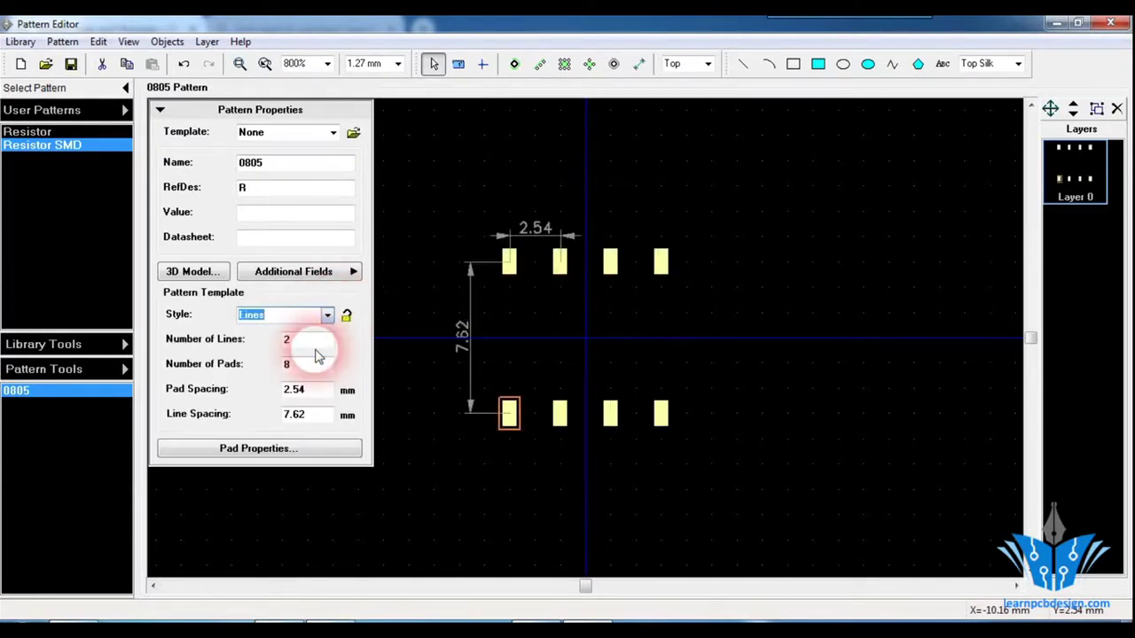
left_click(313, 346)
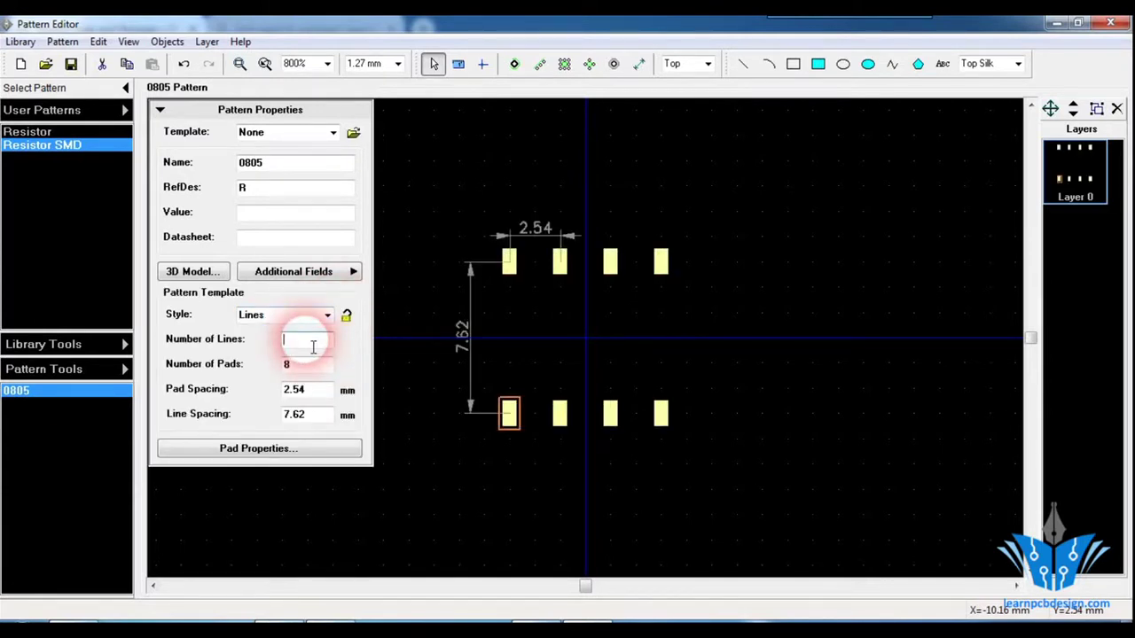
type("1")
left_click(311, 366)
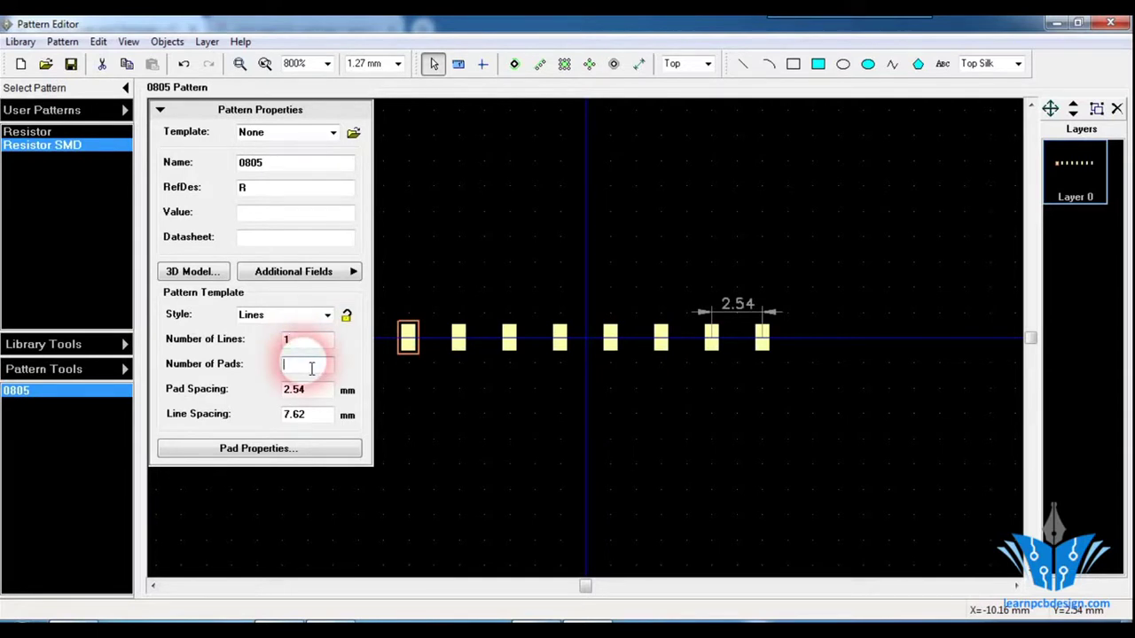
type("2")
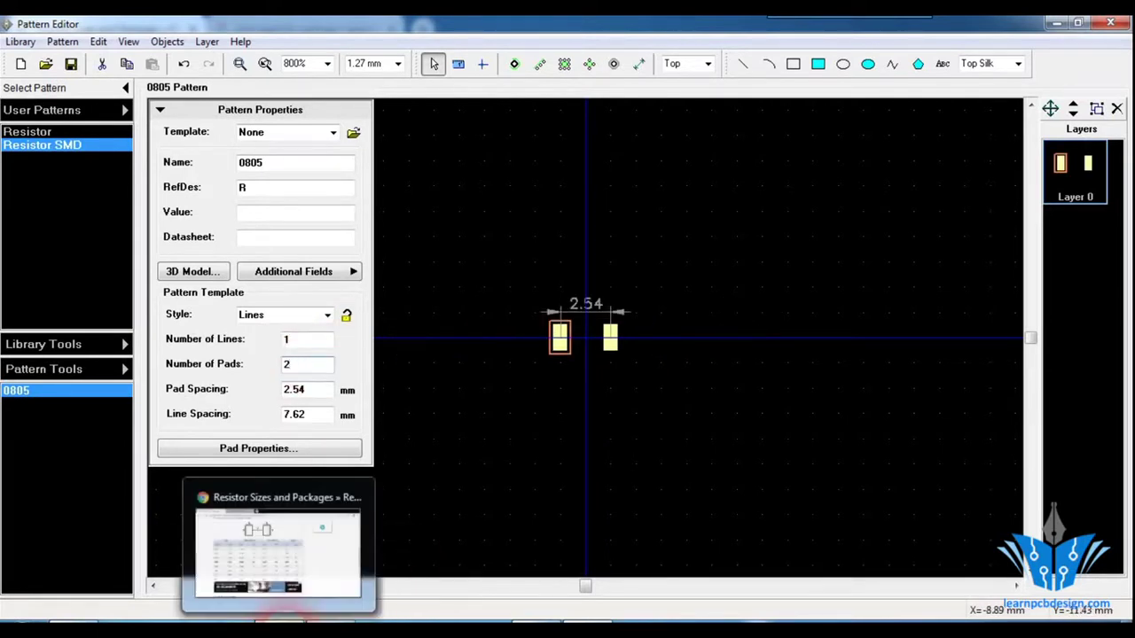
left_click(282, 613)
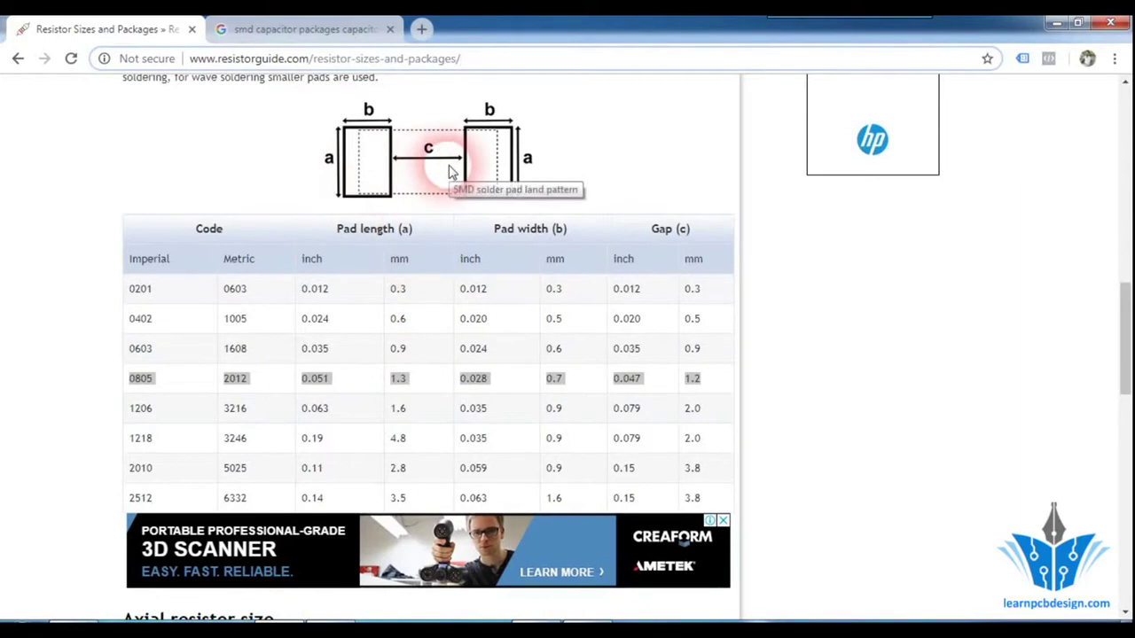
- Cross-check the 0805 pad length, width and gap on resistorguide.com against the pattern's pad settings
left_click(581, 615)
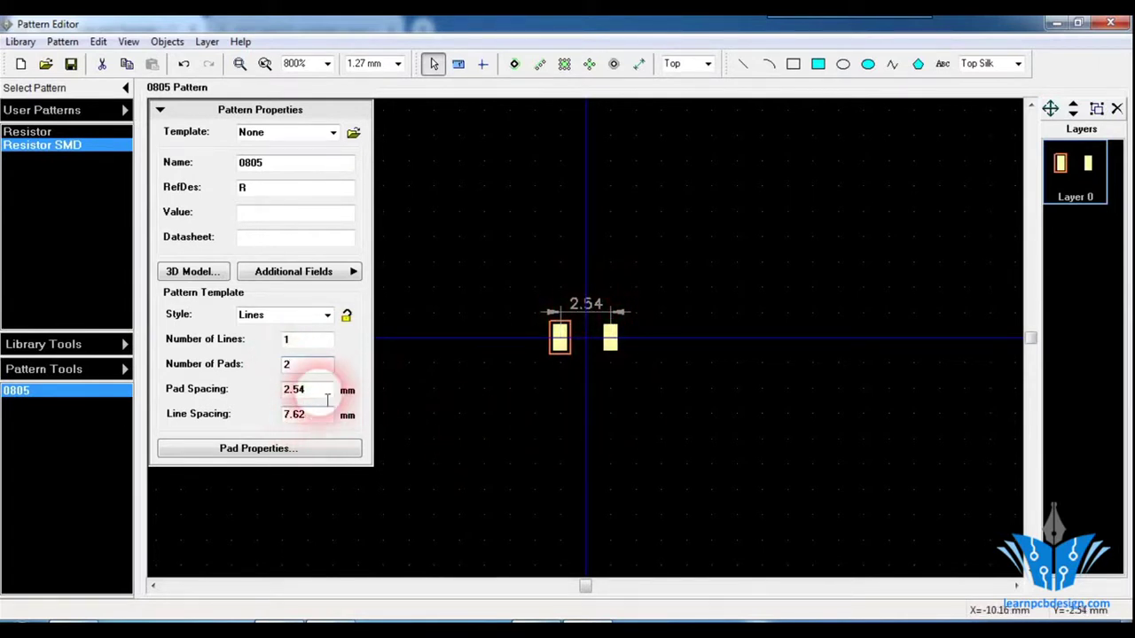
left_click(296, 366)
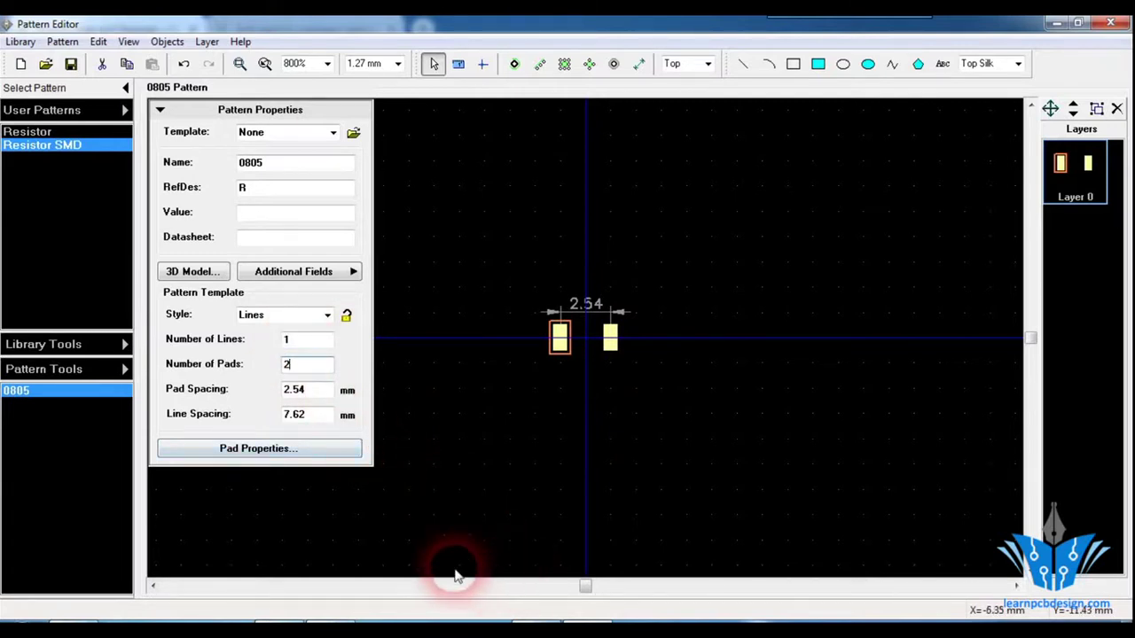
left_click(257, 615)
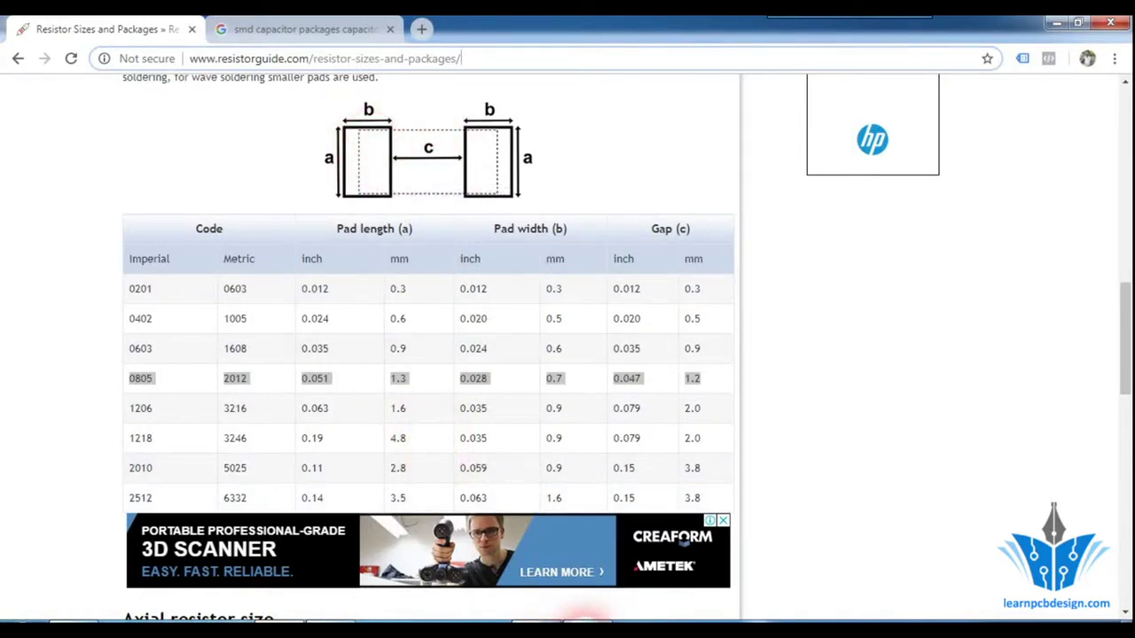
left_click(550, 618)
left_click(288, 365)
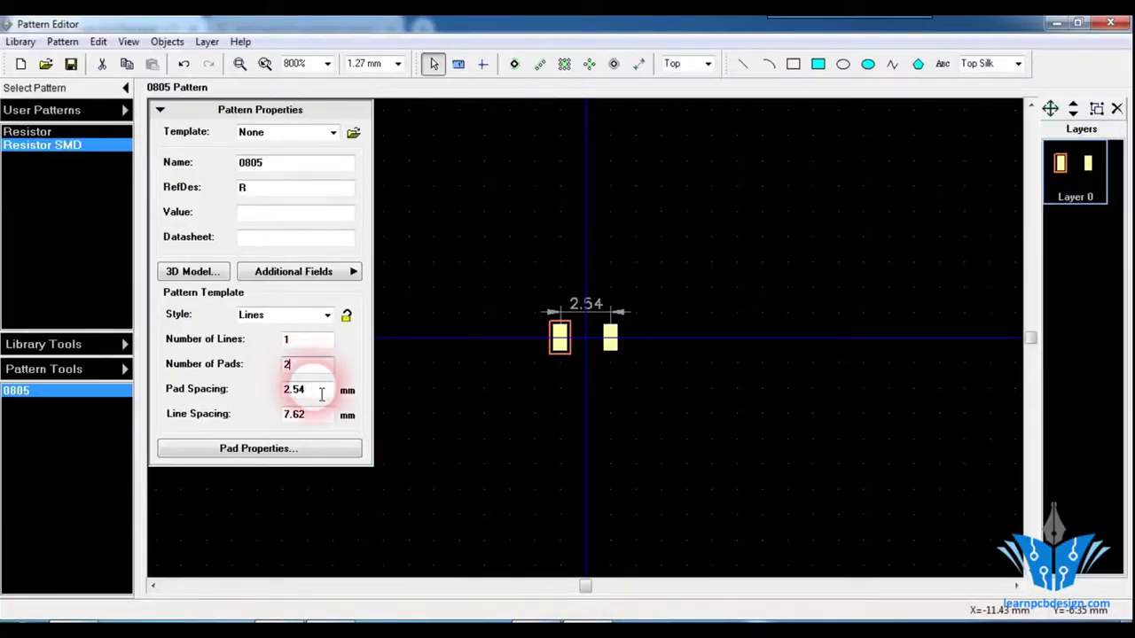
left_click(631, 618)
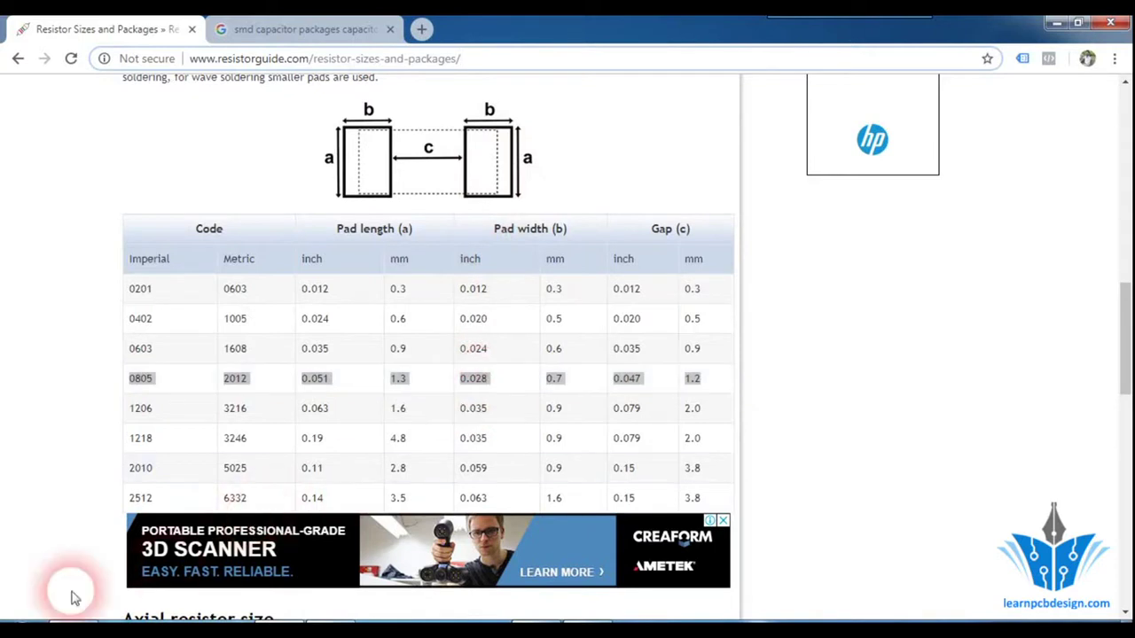
- Add 1.2 + 0.7 in Windows Calculator to get the 1.9 mm pad spacing
left_click(10, 620)
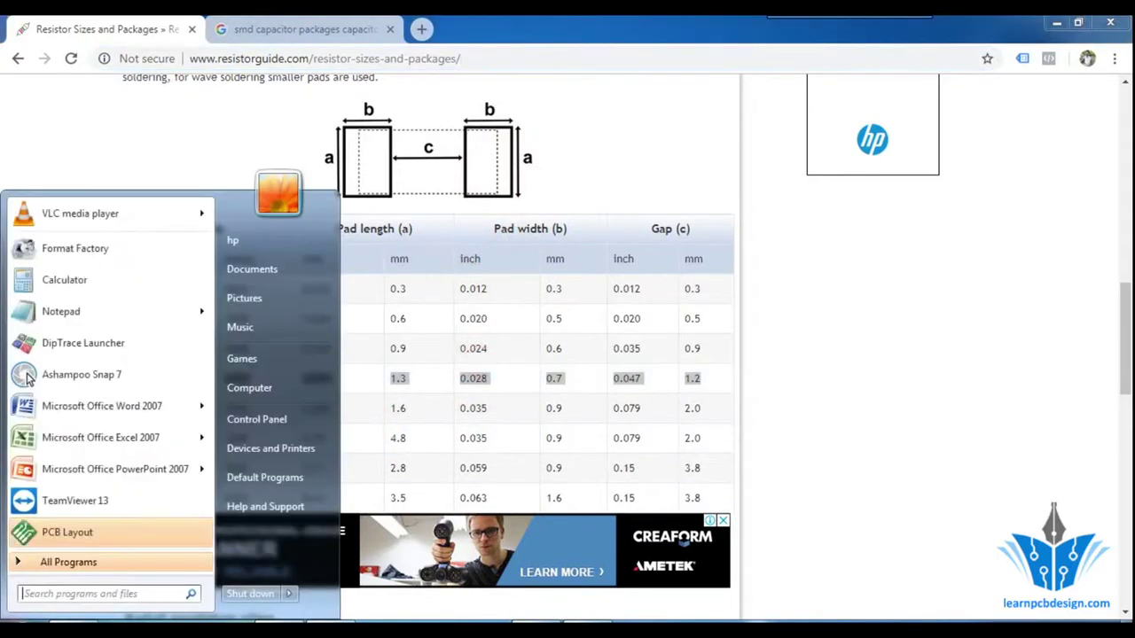
left_click(82, 279)
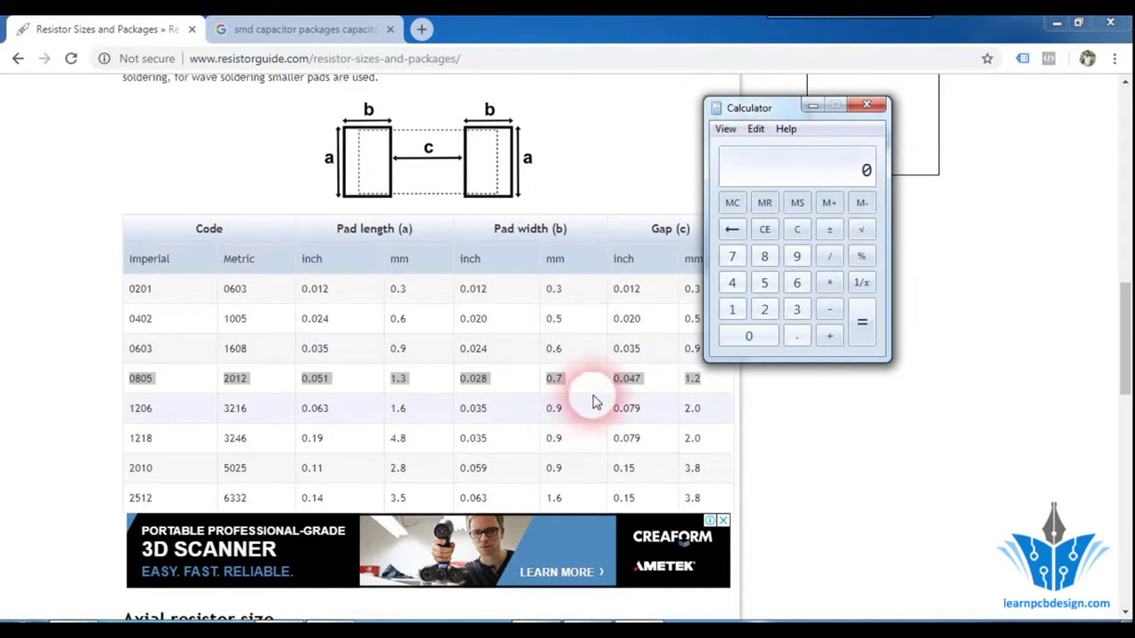
left_click(733, 310)
left_click(795, 337)
left_click(765, 309)
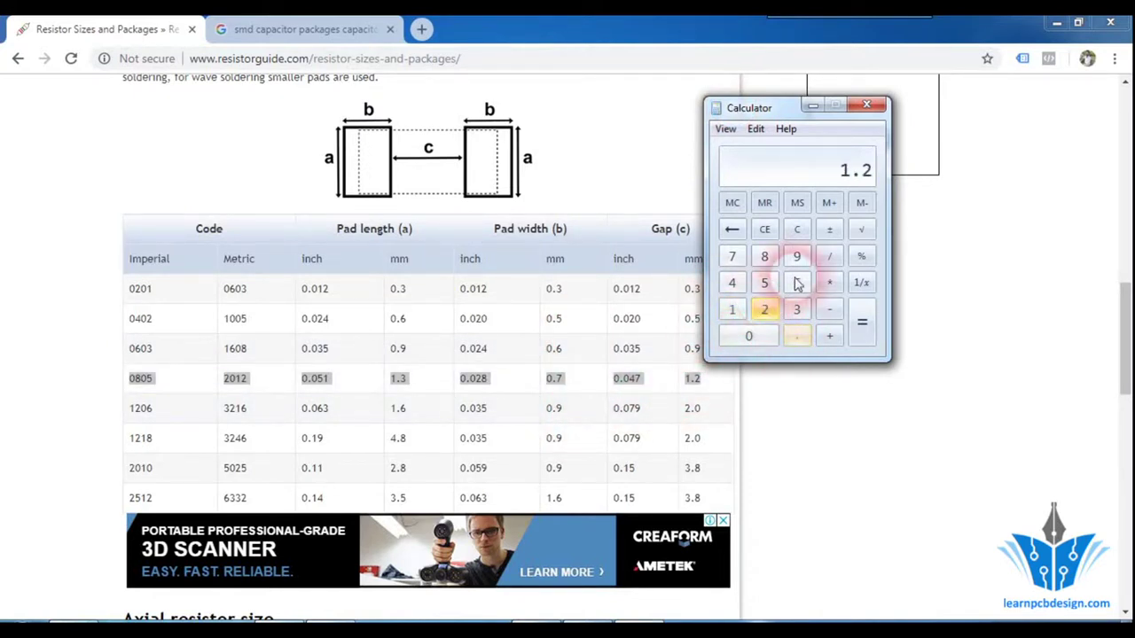
left_click(830, 333)
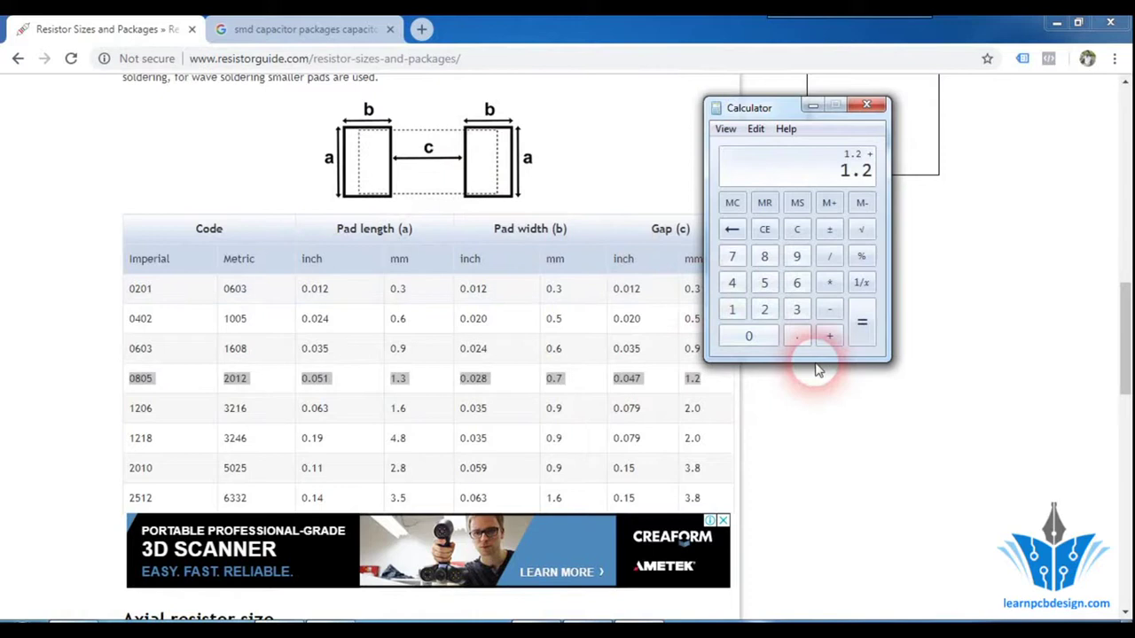
left_click(747, 337)
left_click(797, 336)
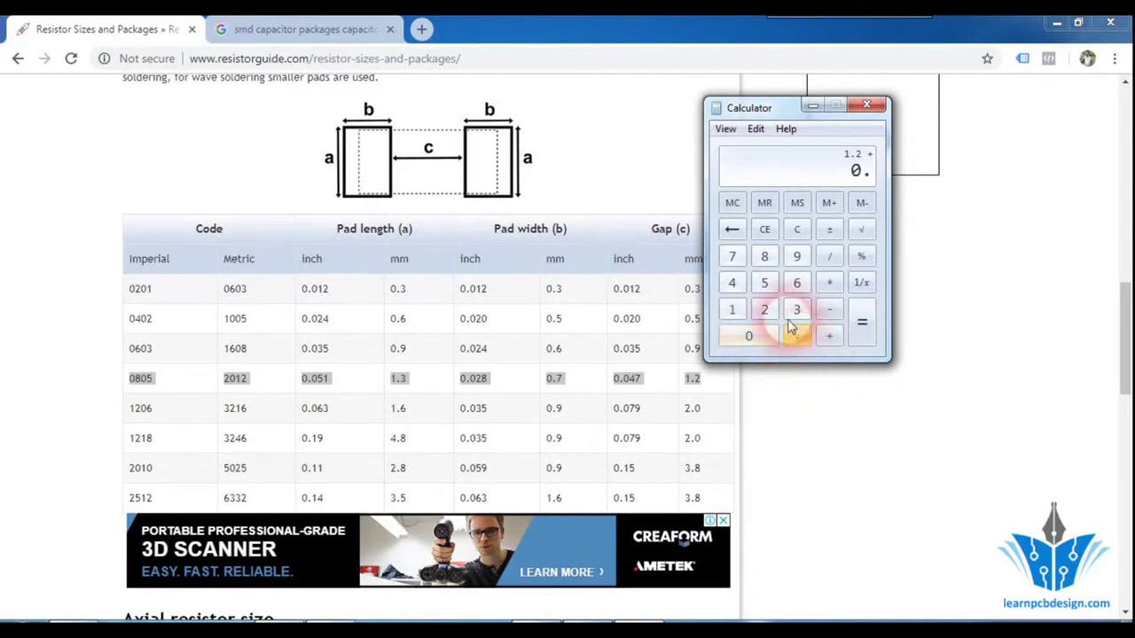
left_click(733, 256)
left_click(859, 330)
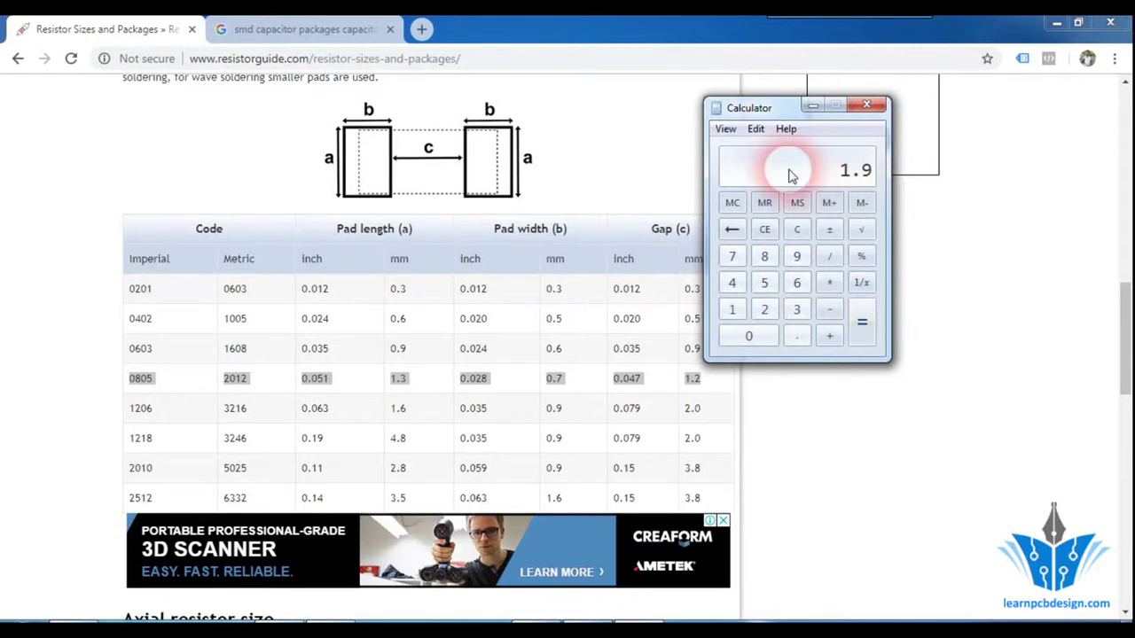
left_click(587, 616)
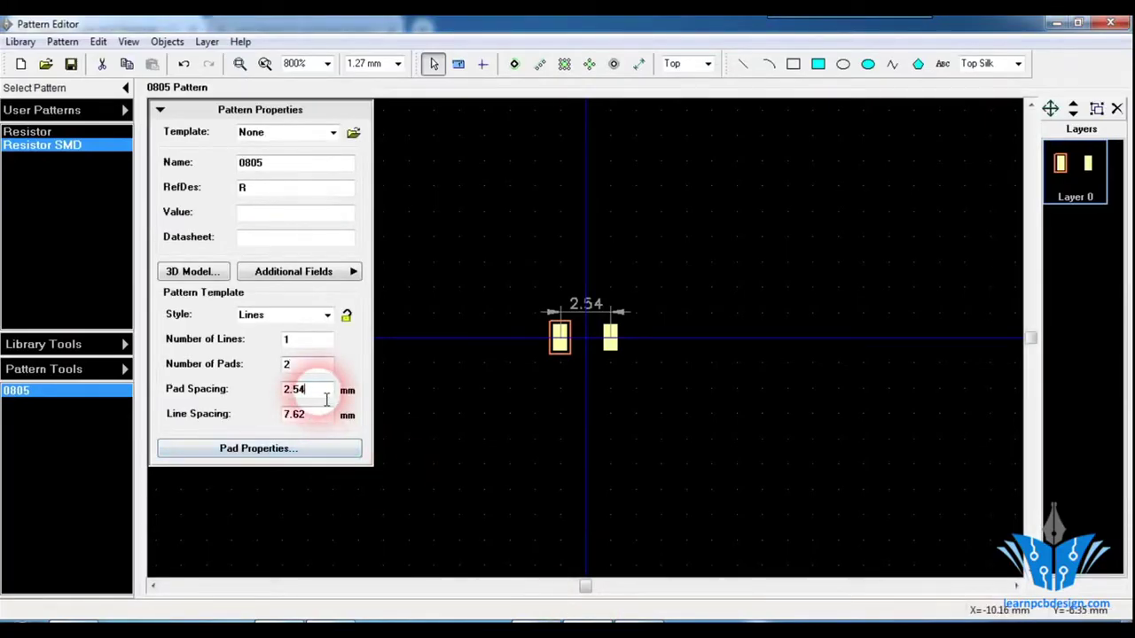
- Change the pad spacing from 2.54 to 1.9 mm and recheck the size table
key("BackSpace")
key("BackSpace")
type("1.9")
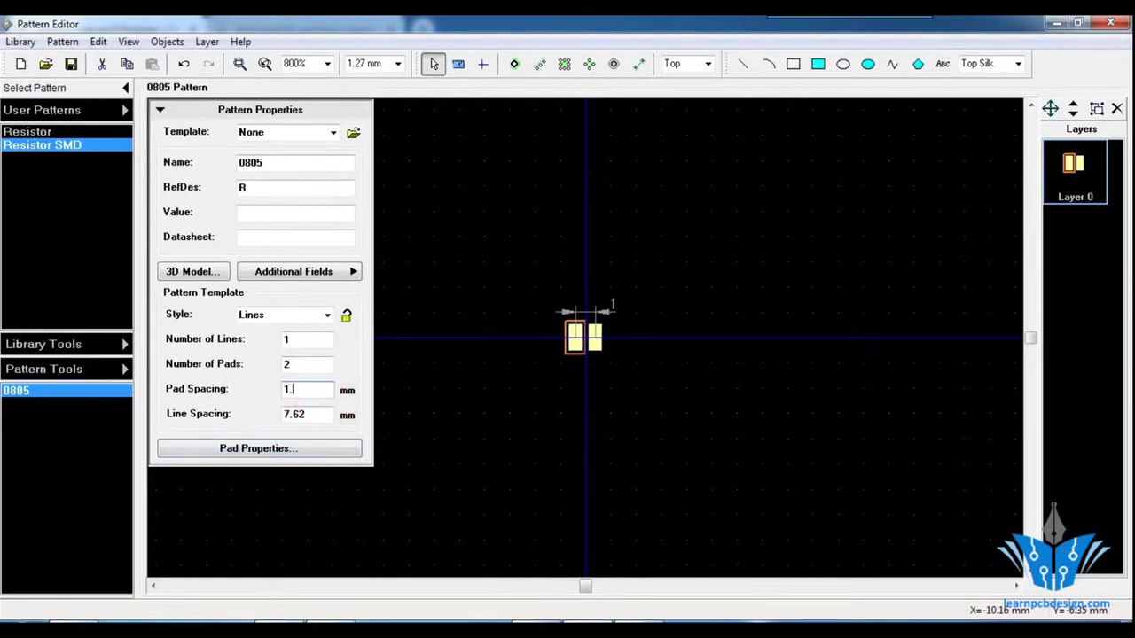
left_click(473, 395)
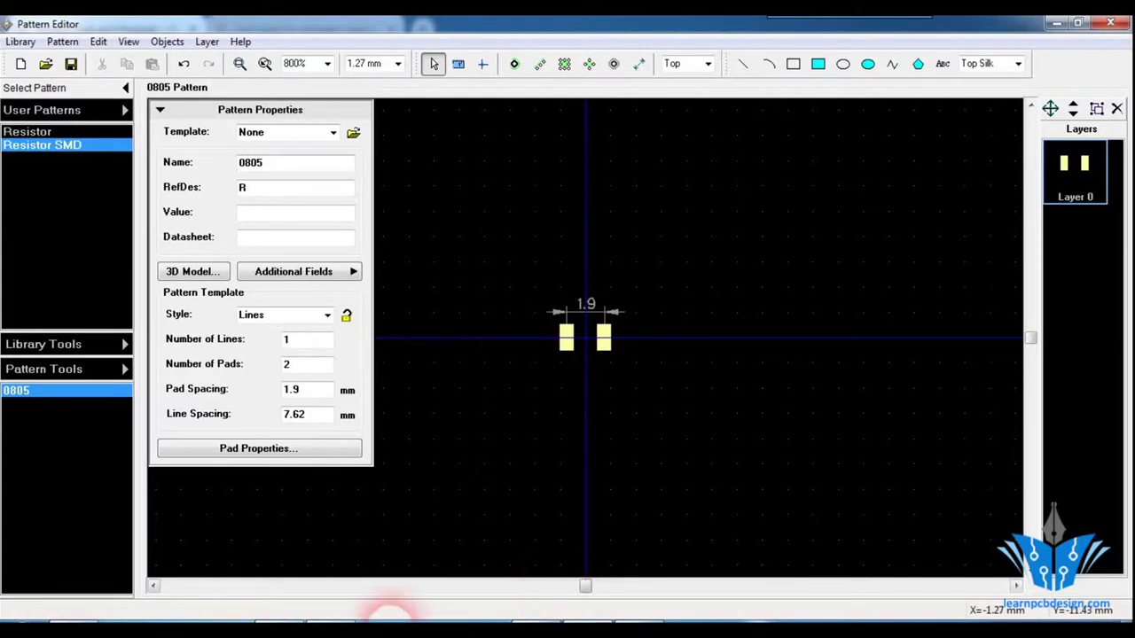
left_click(265, 620)
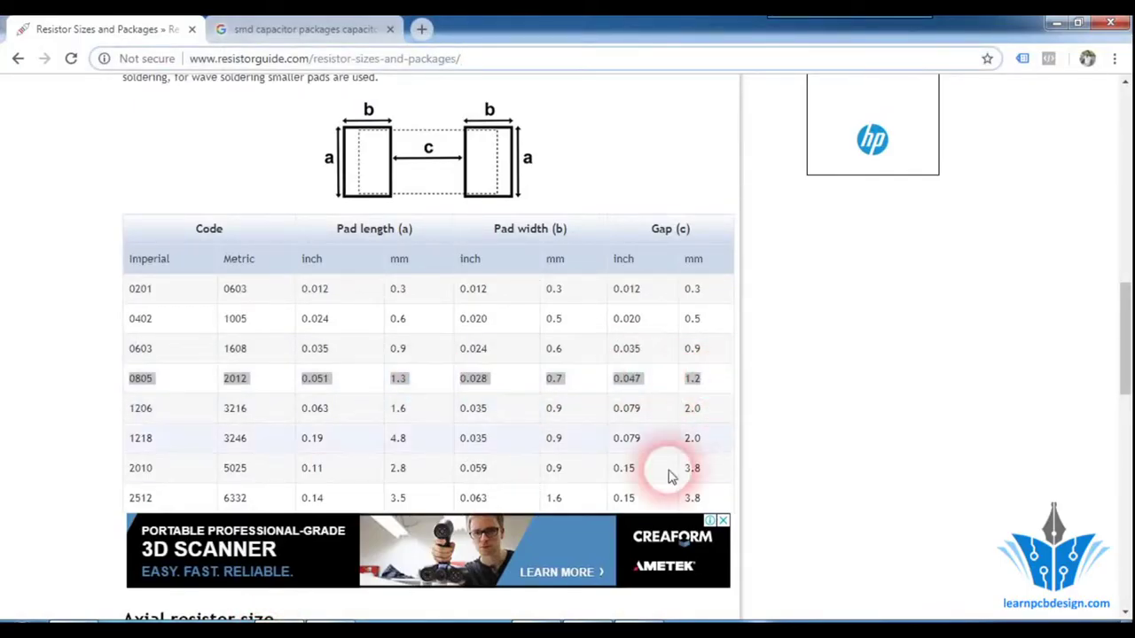
left_click(594, 621)
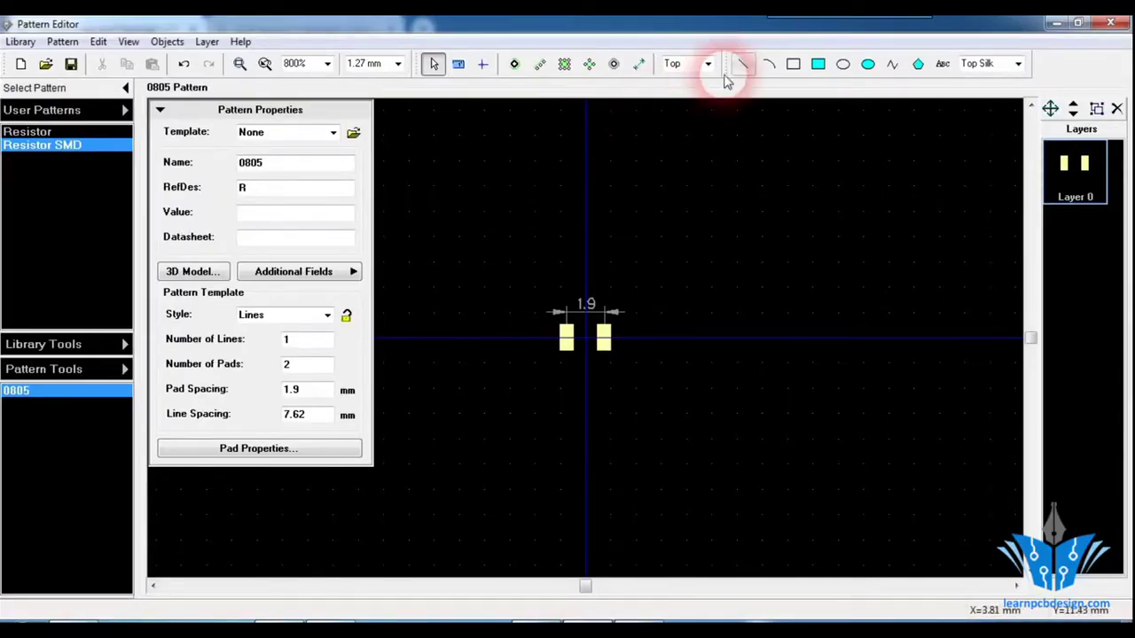
- Add a horizontal dimension between the pads' inner edges, showing 1.2 mm below them
left_click(639, 64)
left_click(641, 92)
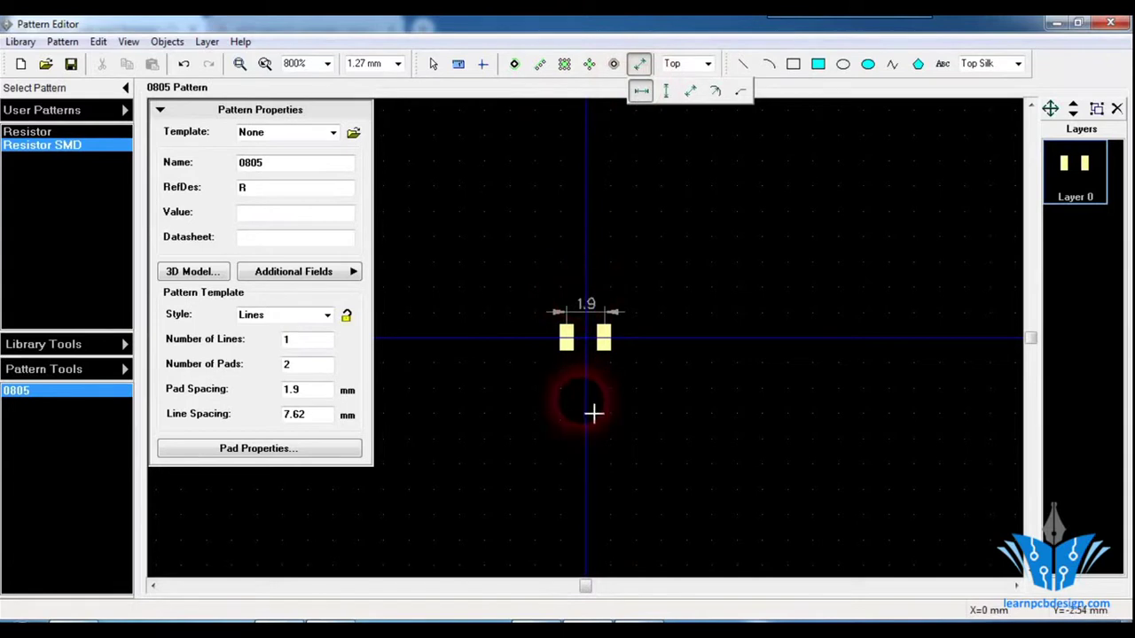
left_click(585, 352)
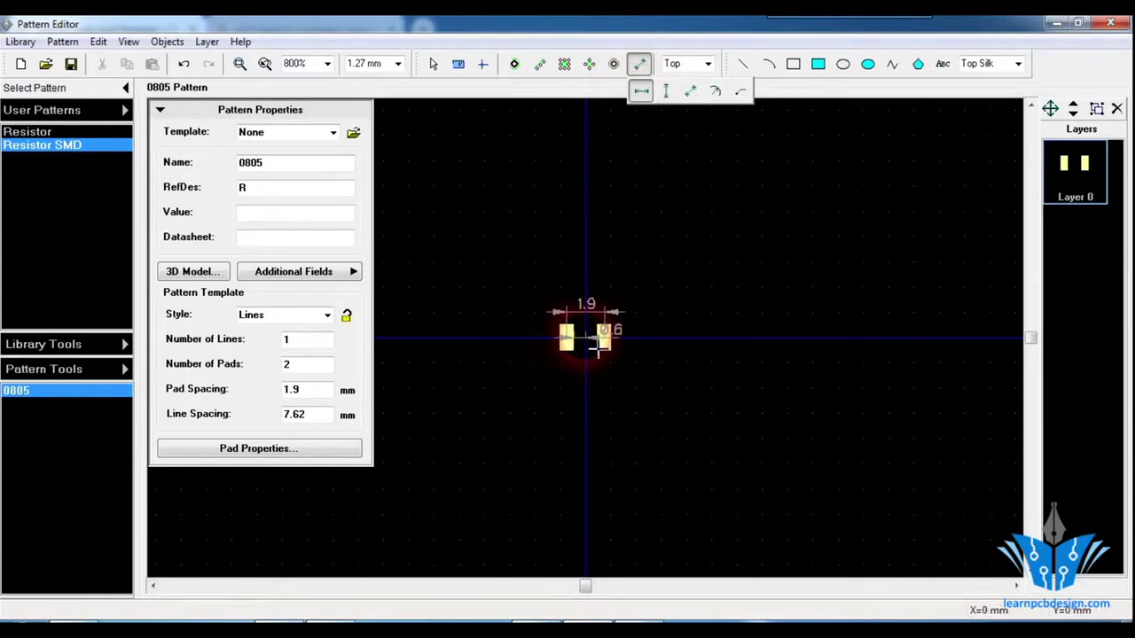
left_click(606, 346)
left_click(617, 413)
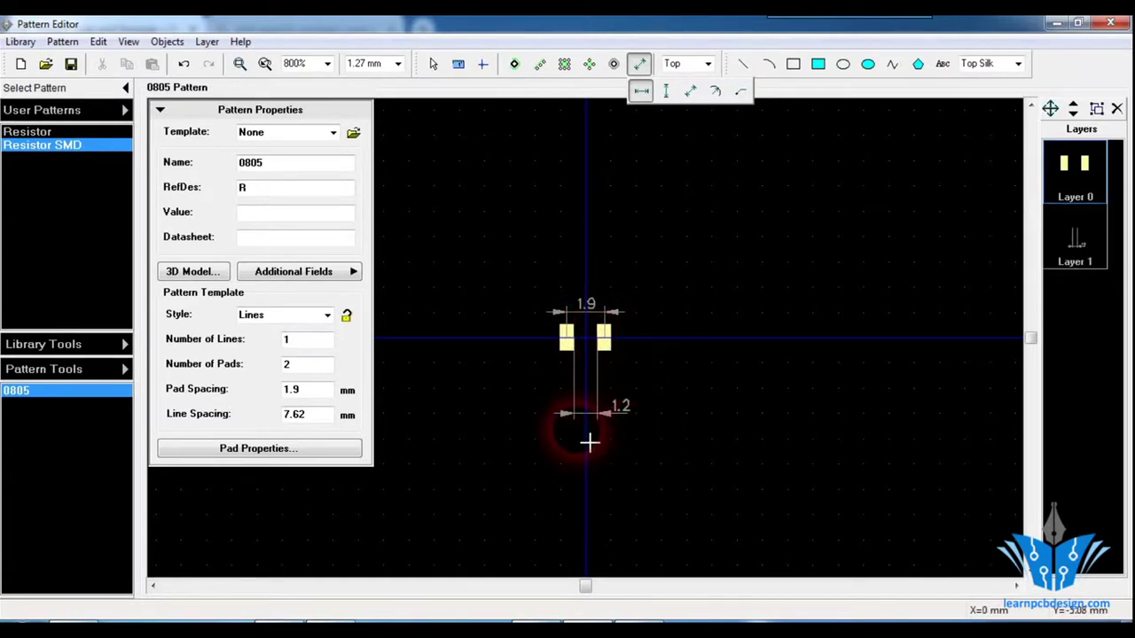
right_click(698, 384)
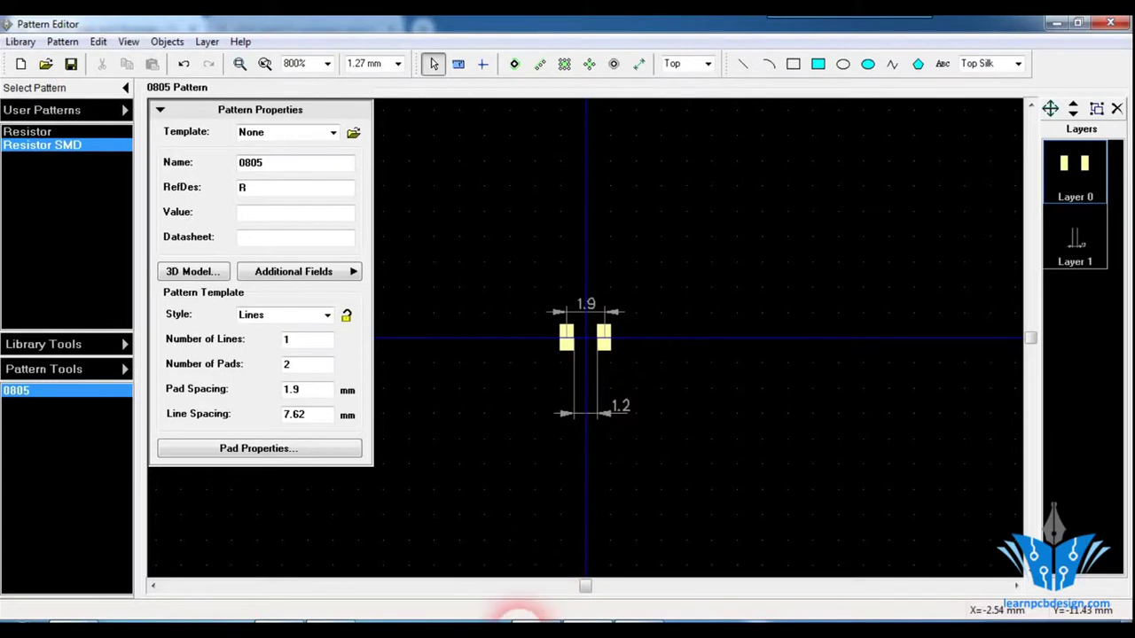
- Bring up the Chrome resistor-sizes page showing the 0805 land pattern dimensions (1.3, 0.7, 1.2 mm)
mouse_move(335, 619)
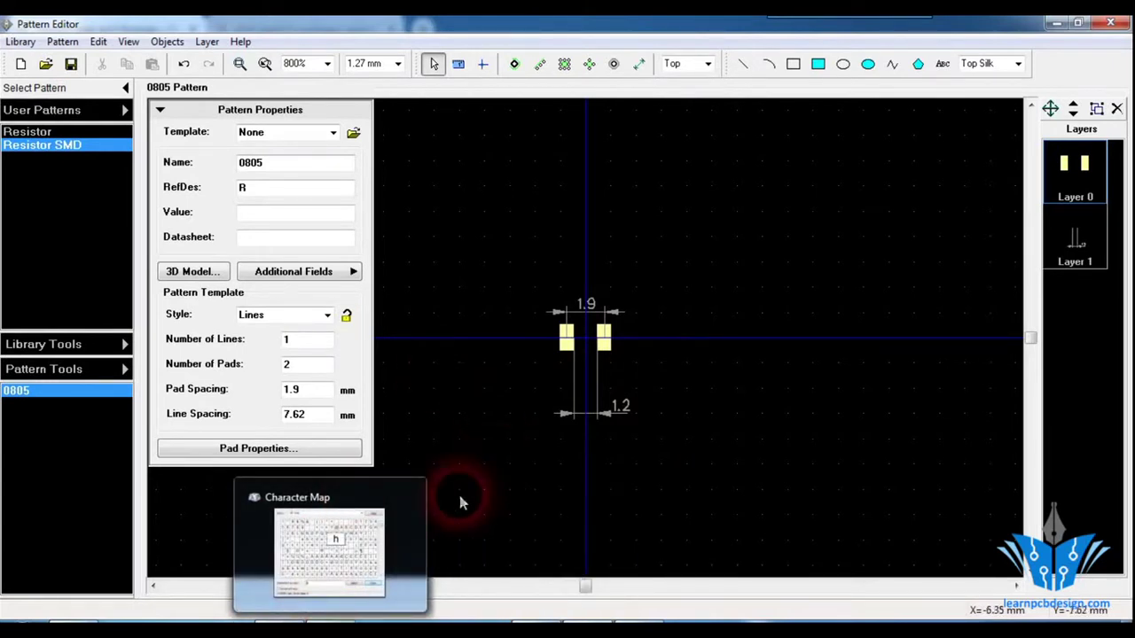
mouse_move(279, 546)
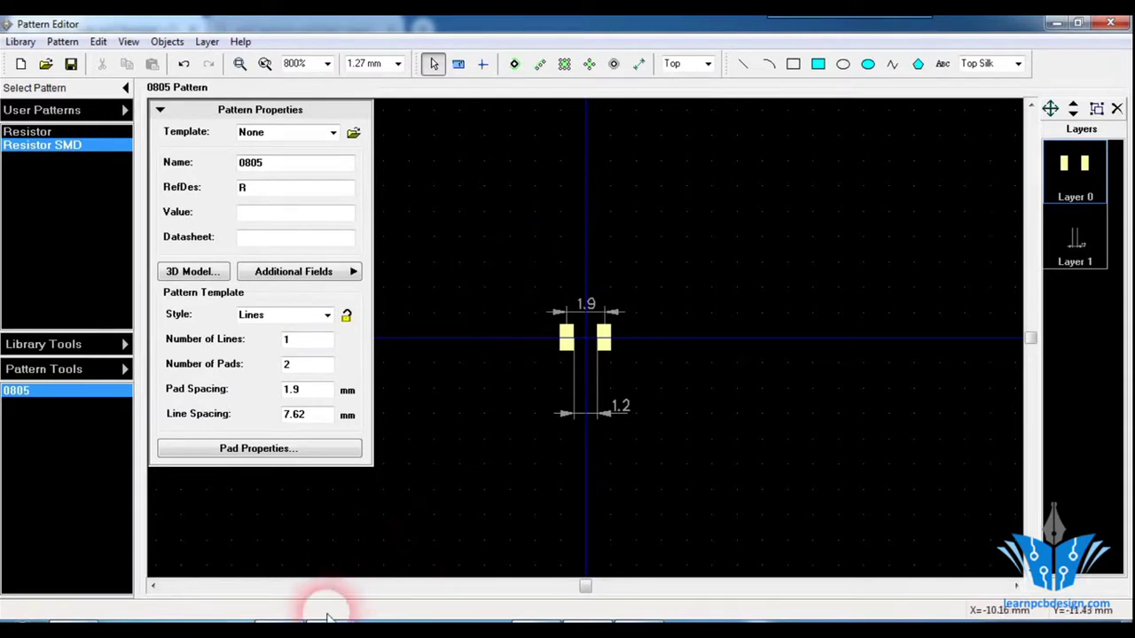
left_click(293, 616)
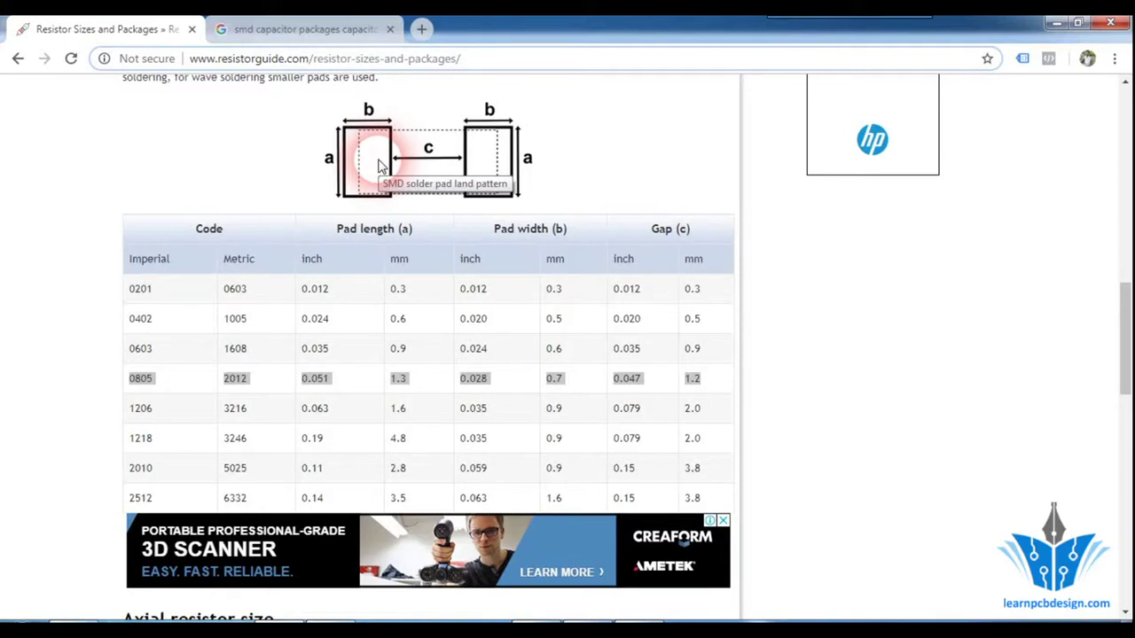
- Back in Pattern Editor, select the Rectangle tool with Top Assy as the drawing layer
left_click(590, 620)
left_click(794, 63)
left_click(1021, 68)
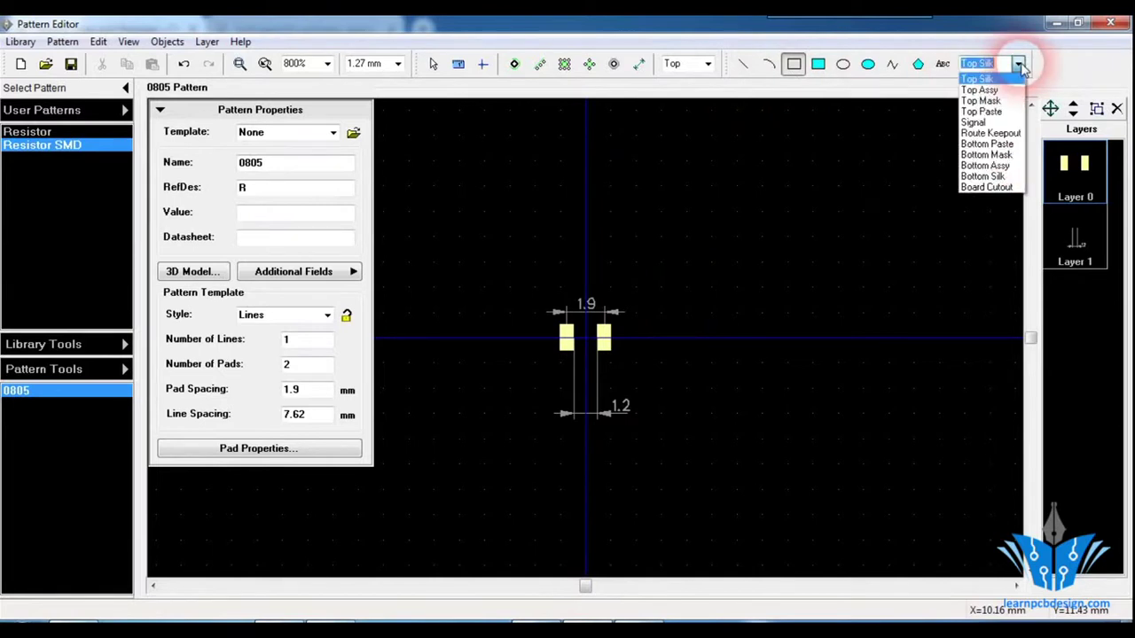
left_click(1007, 93)
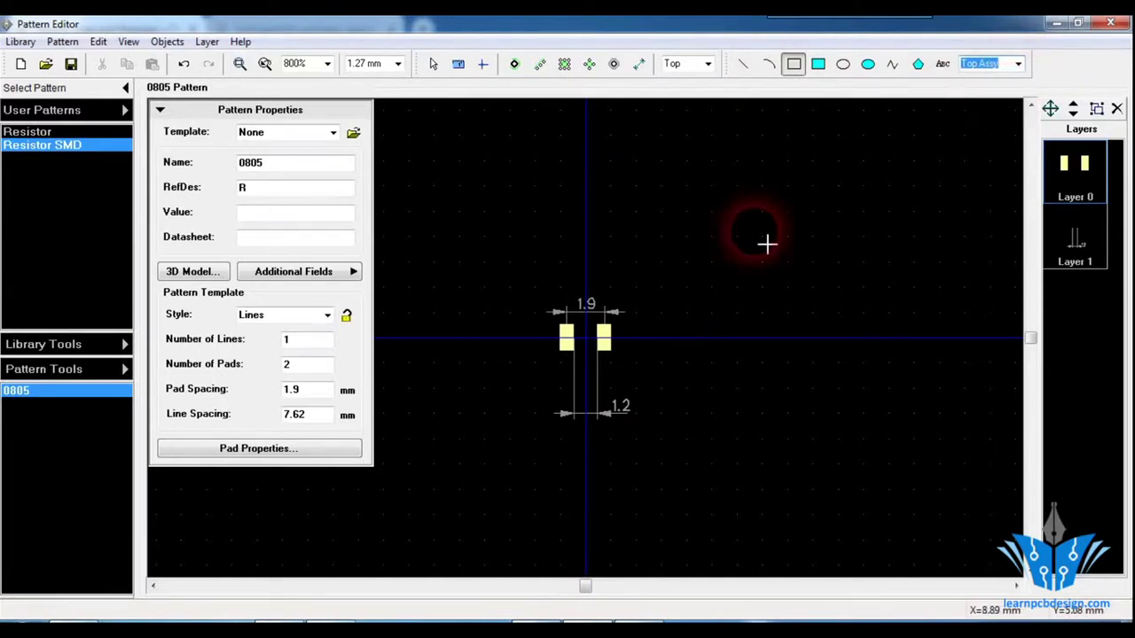